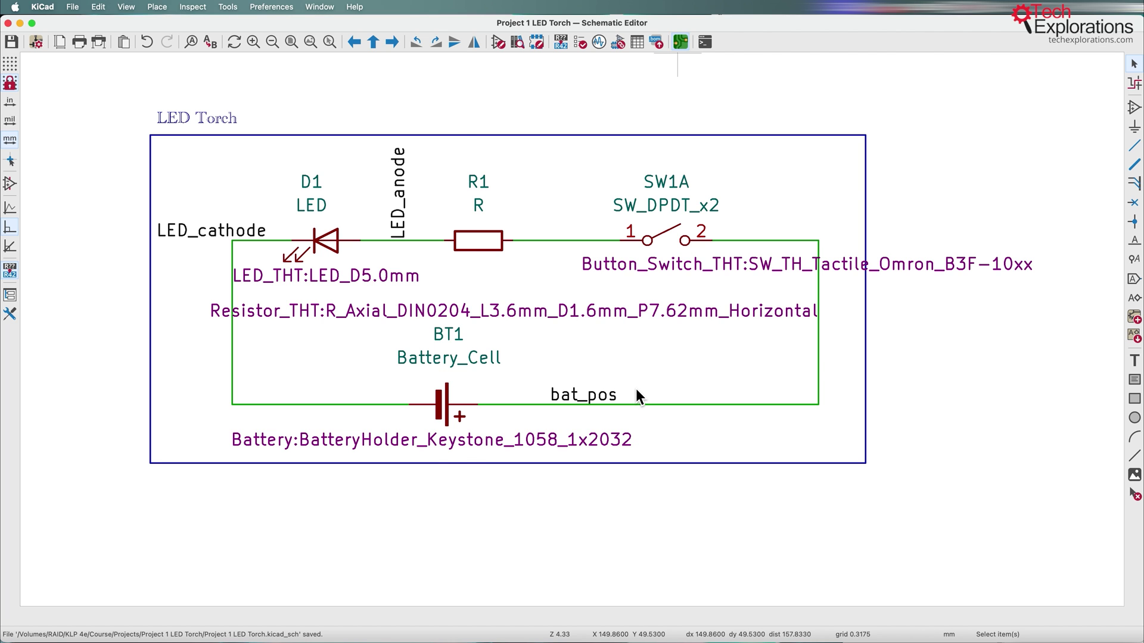
# - Open the empty LED Torch board in the PCB Editor and move its window higher
pyautogui.click(680, 41)
pyautogui.moveTo(702, 40); pyautogui.dragTo(770, 15)
pyautogui.click(465, 623)
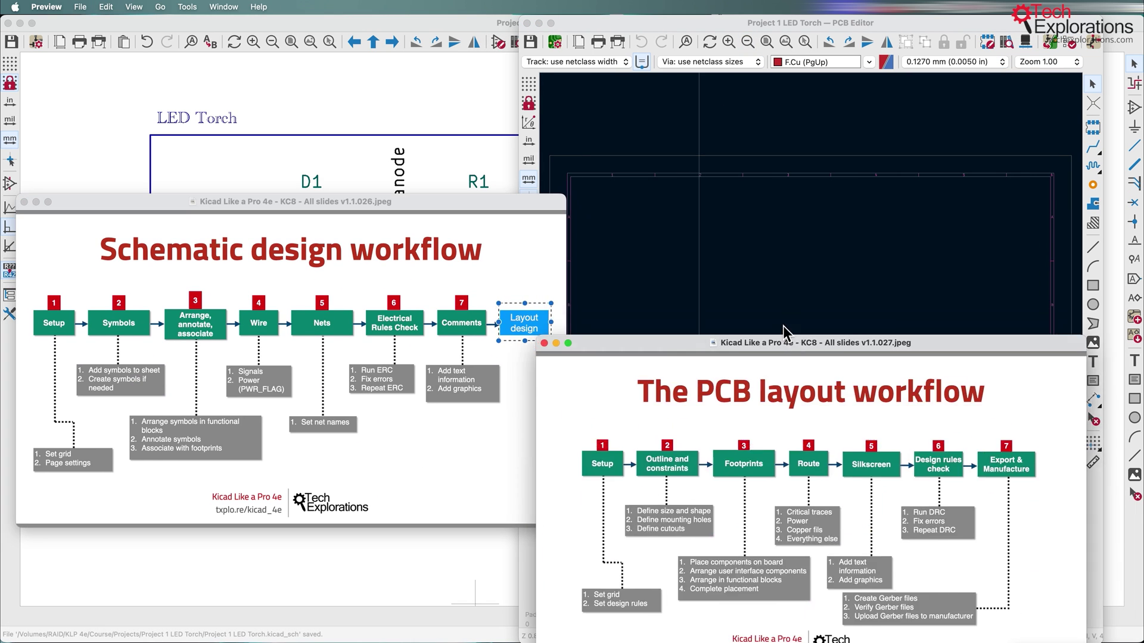
pyautogui.moveTo(782, 363); pyautogui.dragTo(820, 197)
pyautogui.click(532, 324)
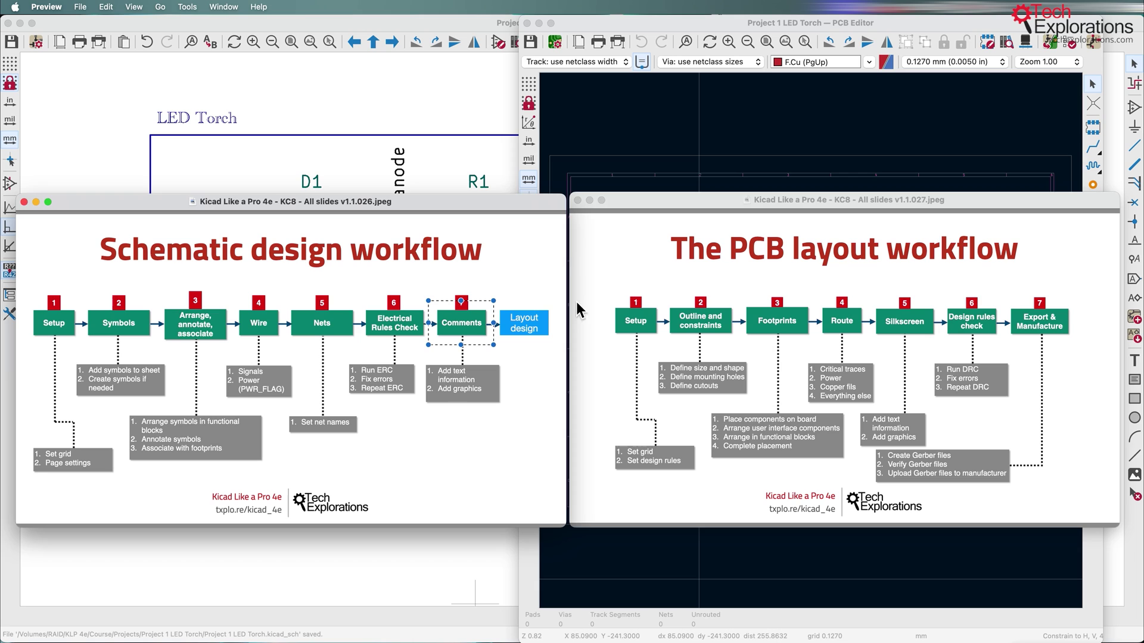
pyautogui.click(614, 298)
pyautogui.moveTo(615, 302); pyautogui.dragTo(666, 349)
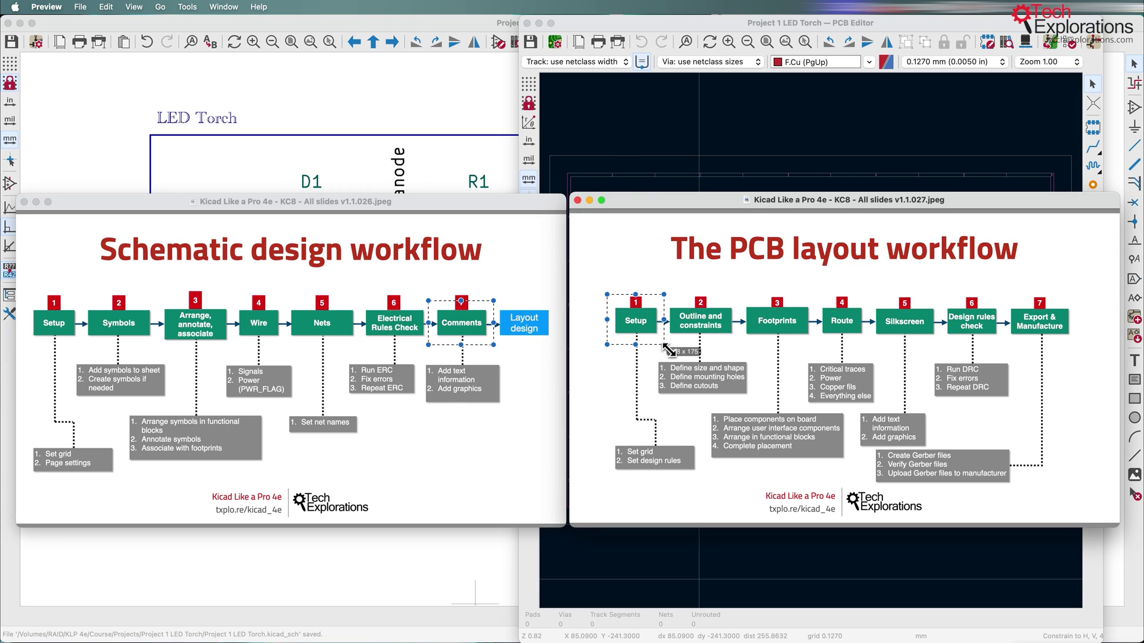
pyautogui.moveTo(668, 289)
pyautogui.mouseDown()
pyautogui.moveTo(748, 347)
pyautogui.moveTo(739, 345)
pyautogui.mouseUp()
pyautogui.moveTo(756, 285); pyautogui.dragTo(796, 327)
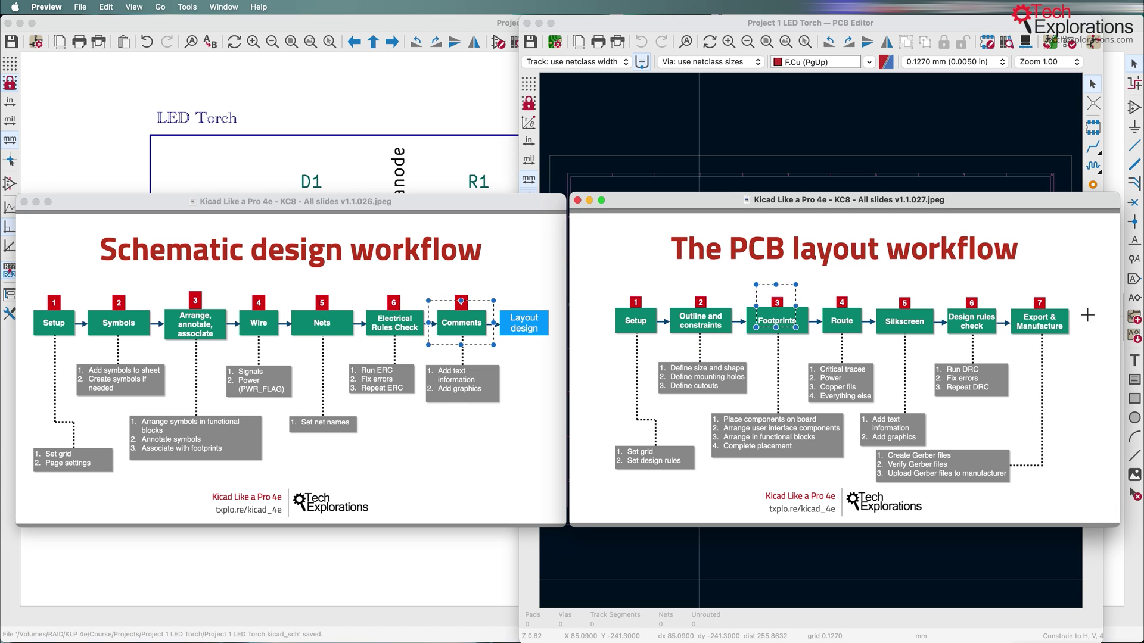
pyautogui.moveTo(1012, 299); pyautogui.dragTo(1075, 348)
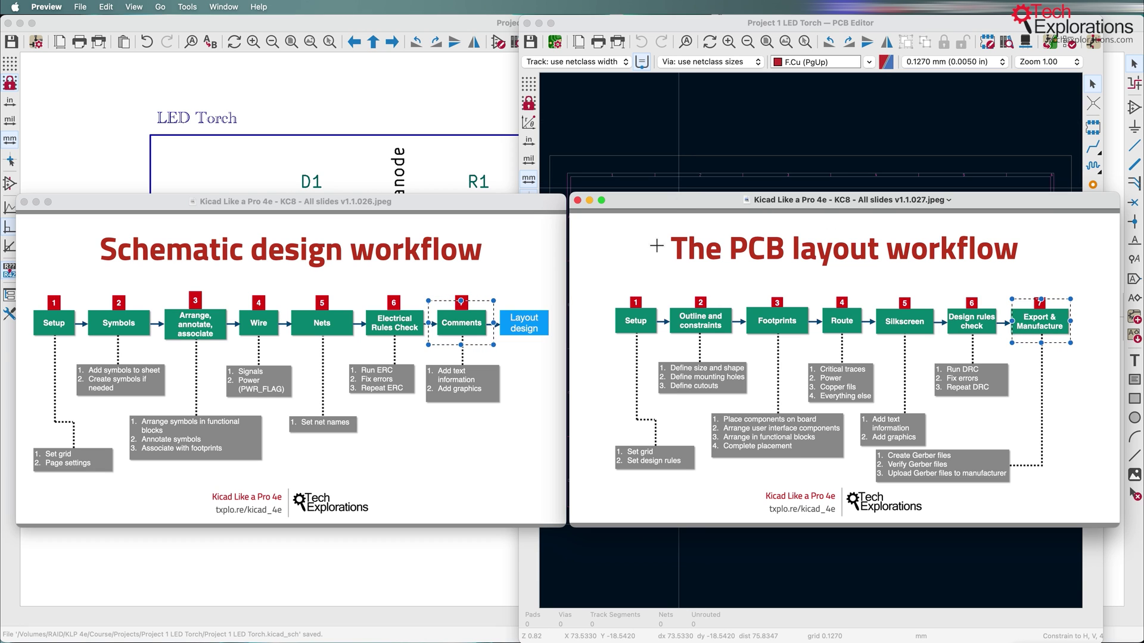
pyautogui.moveTo(608, 300); pyautogui.dragTo(658, 344)
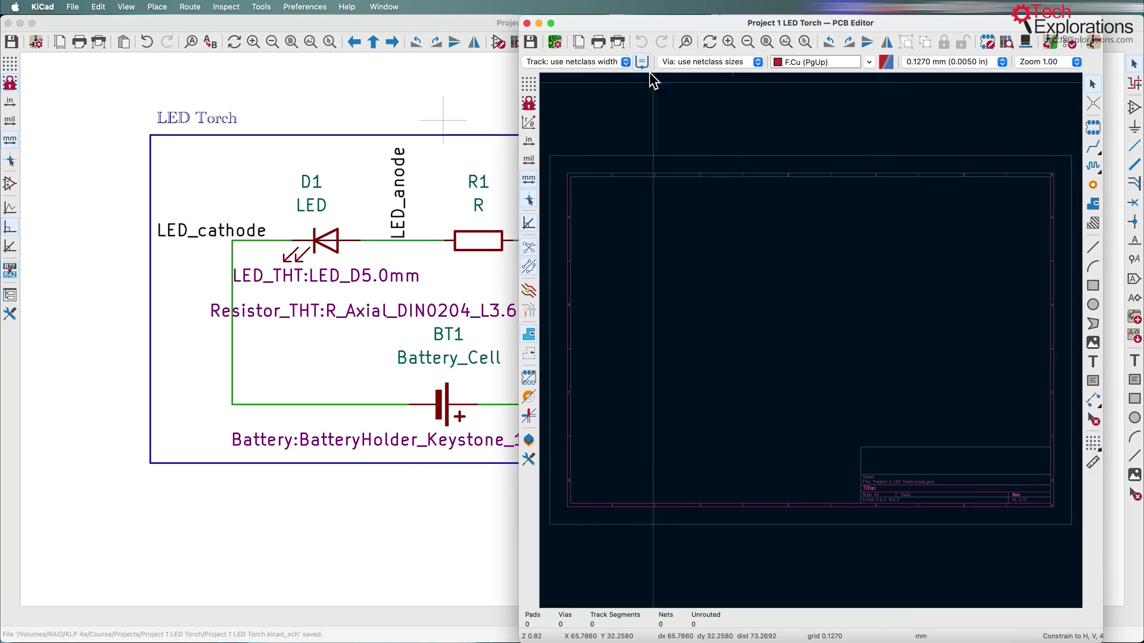
# - Stretch the PCB Editor window to both screen edges, then lower it to reveal the schematic
pyautogui.moveTo(523, 33); pyautogui.dragTo(3, 46)
pyautogui.moveTo(77, 49); pyautogui.dragTo(3, 41)
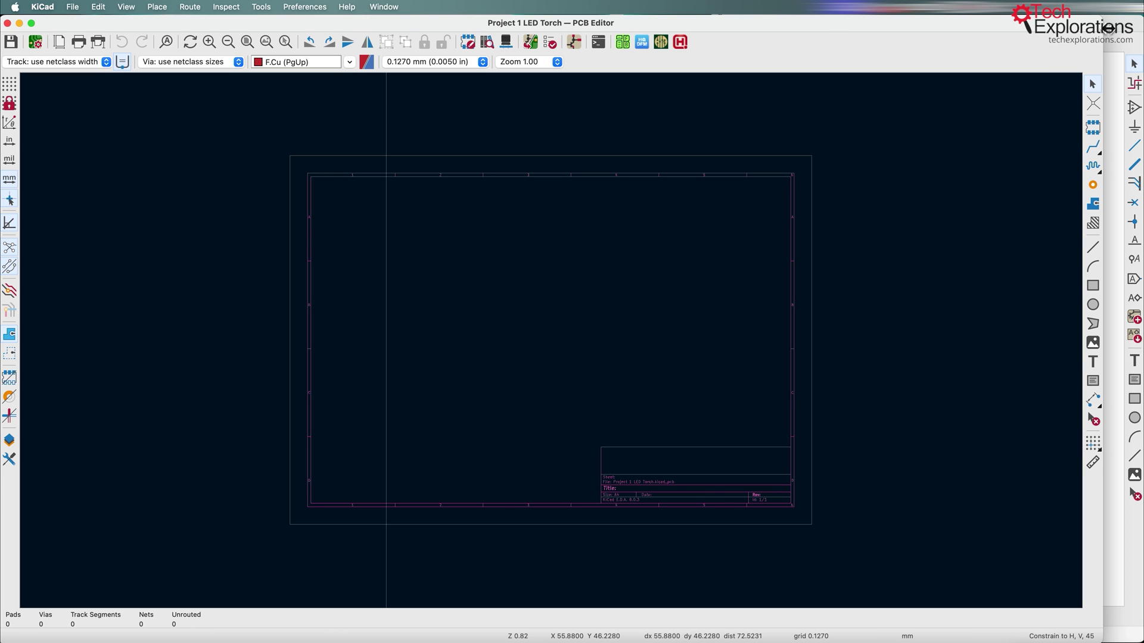
pyautogui.moveTo(1109, 27); pyautogui.dragTo(1141, 30)
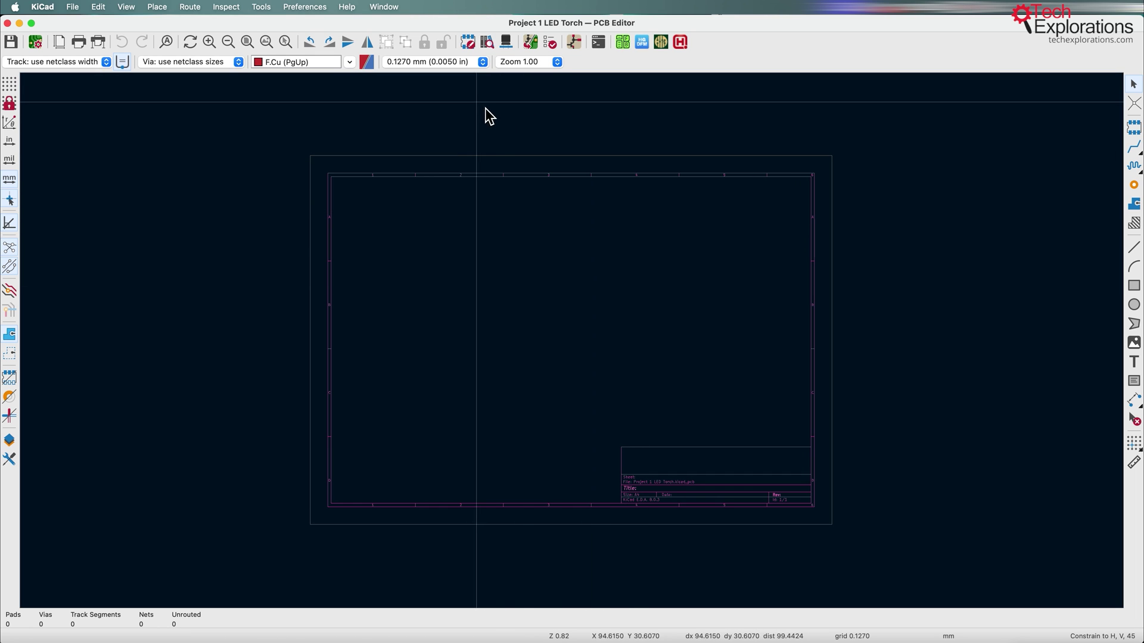
pyautogui.moveTo(527, 23); pyautogui.dragTo(536, 96)
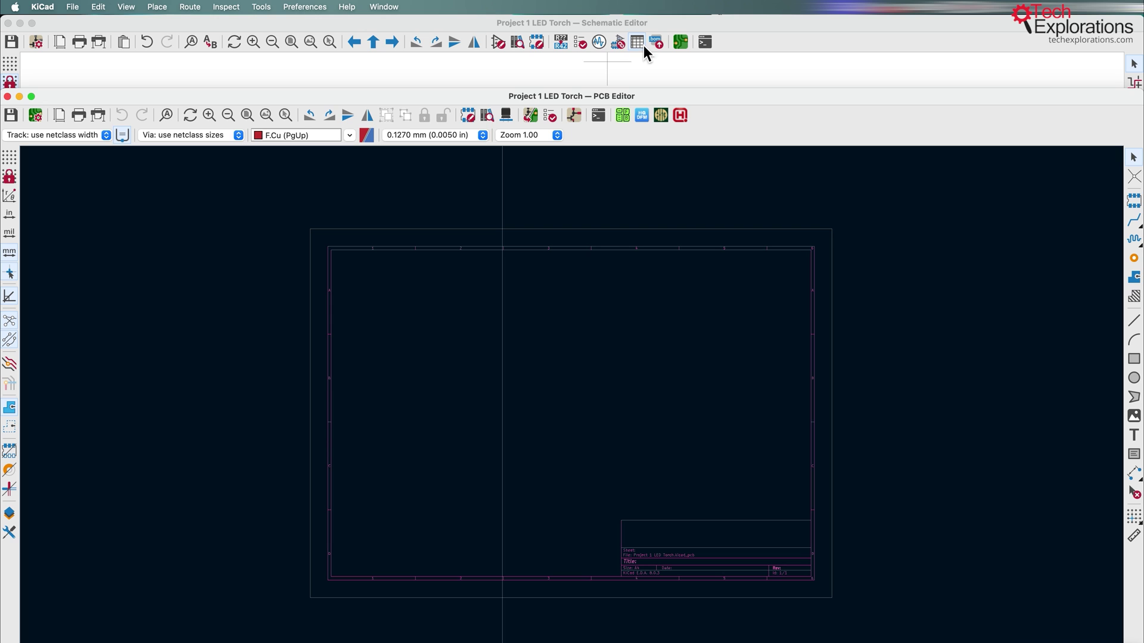
# - Review the BT1, D1, R1 and SW1 footprint assignments without changes, then return to the PCB Editor
pyautogui.click(617, 44)
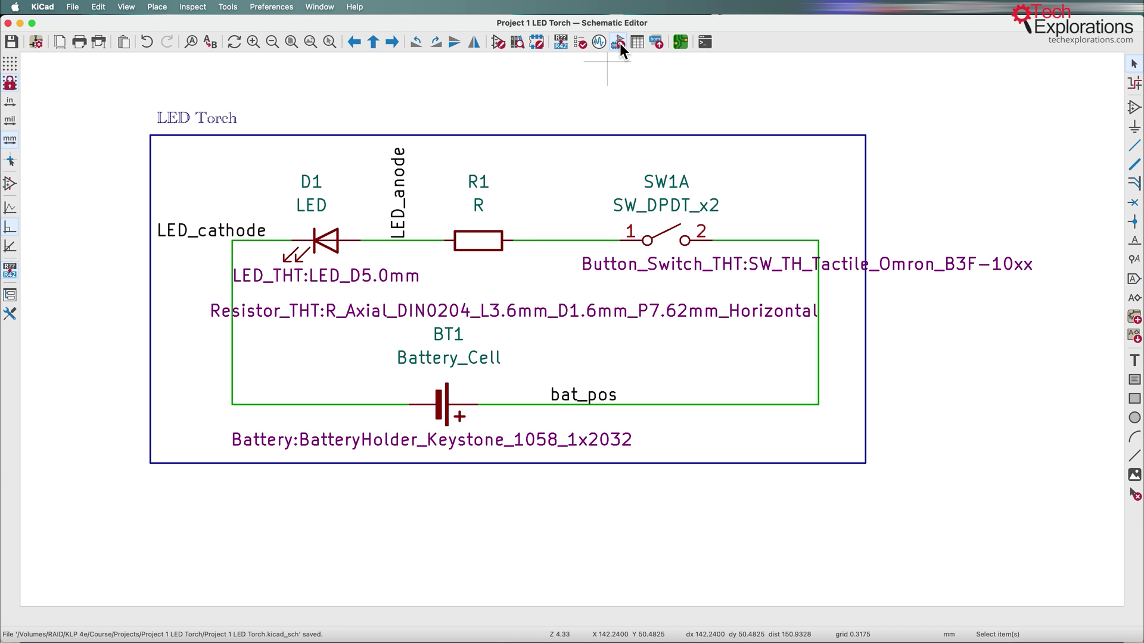
pyautogui.click(619, 43)
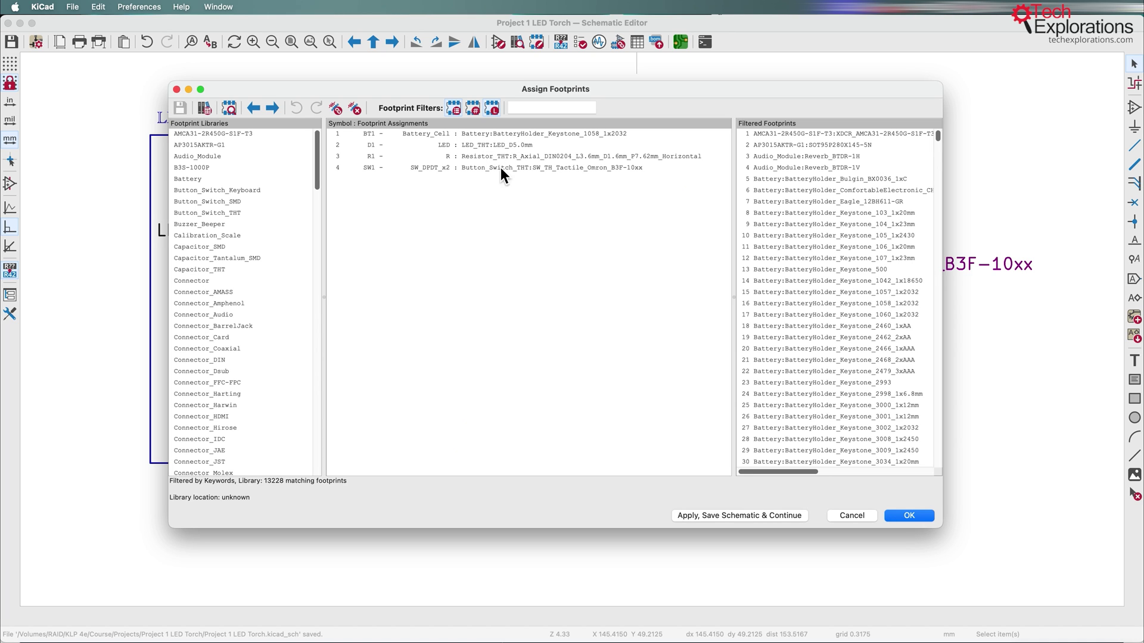
pyautogui.click(851, 516)
pyautogui.click(680, 42)
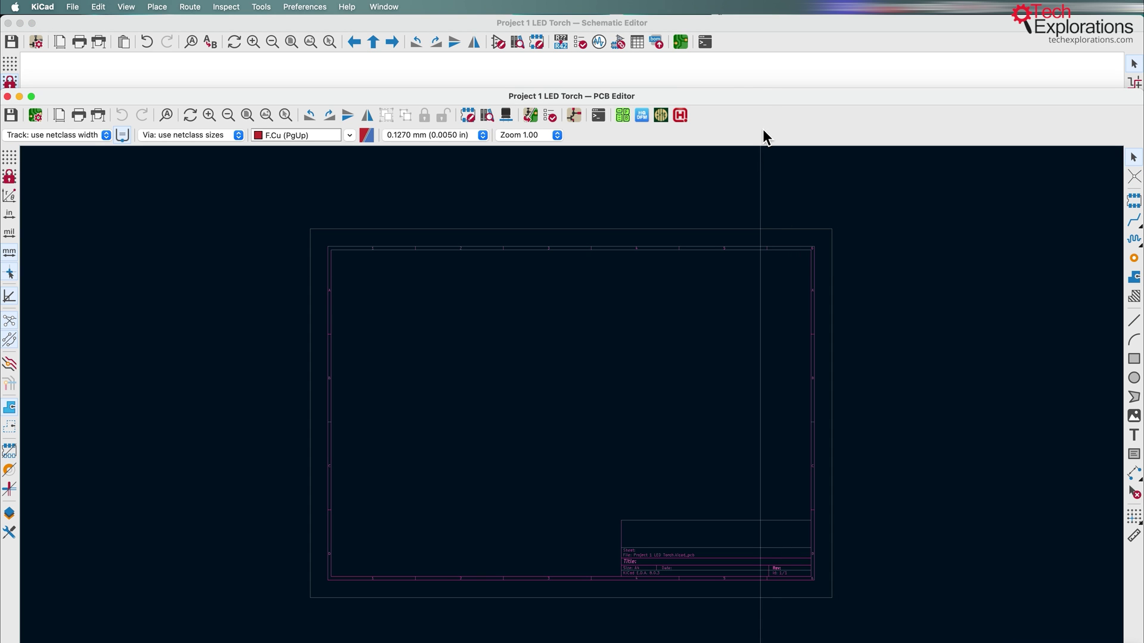
pyautogui.moveTo(761, 97); pyautogui.dragTo(763, 15)
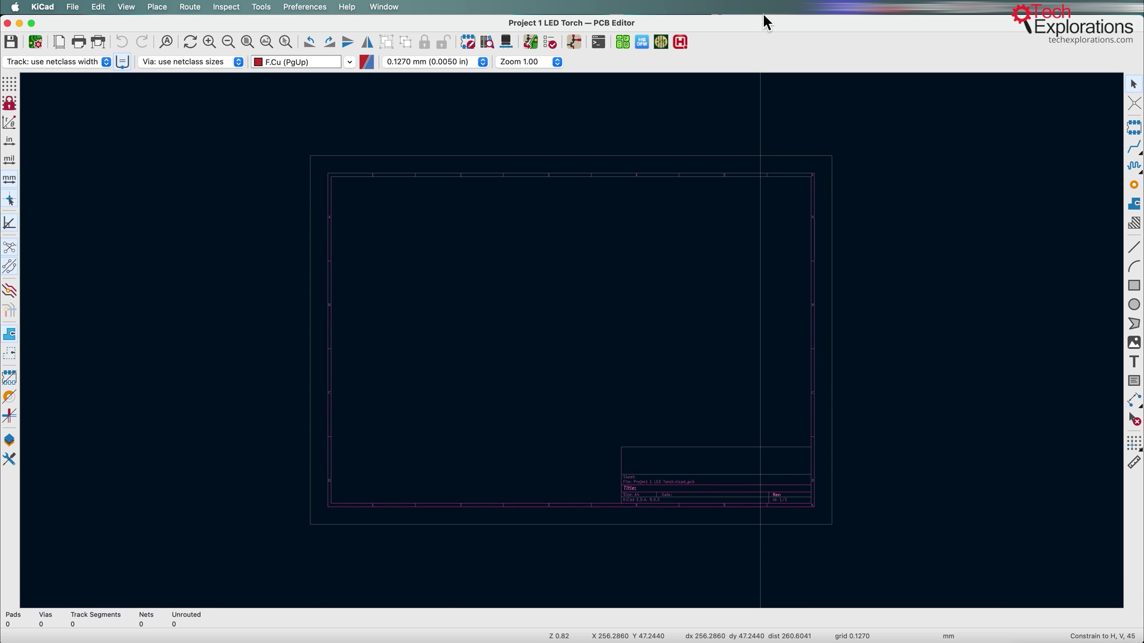
# - Update the board from the schematic and drop BT1, R1, SW1 and D1 near the board centre
pyautogui.click(530, 43)
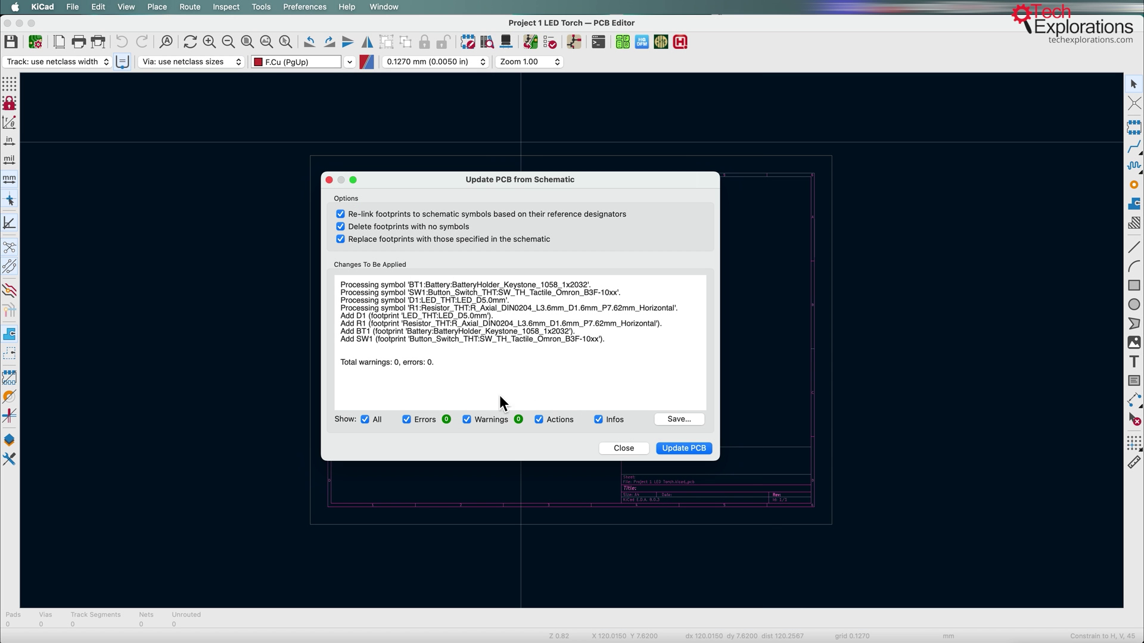
pyautogui.moveTo(662, 196); pyautogui.dragTo(840, 162)
pyautogui.click(860, 416)
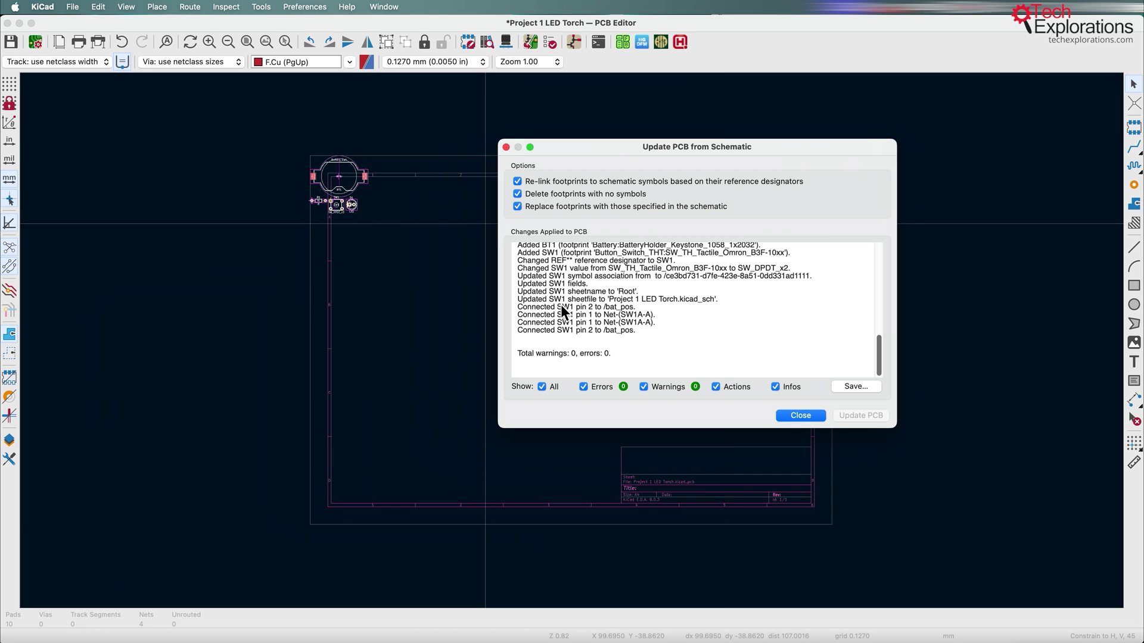
pyautogui.click(800, 415)
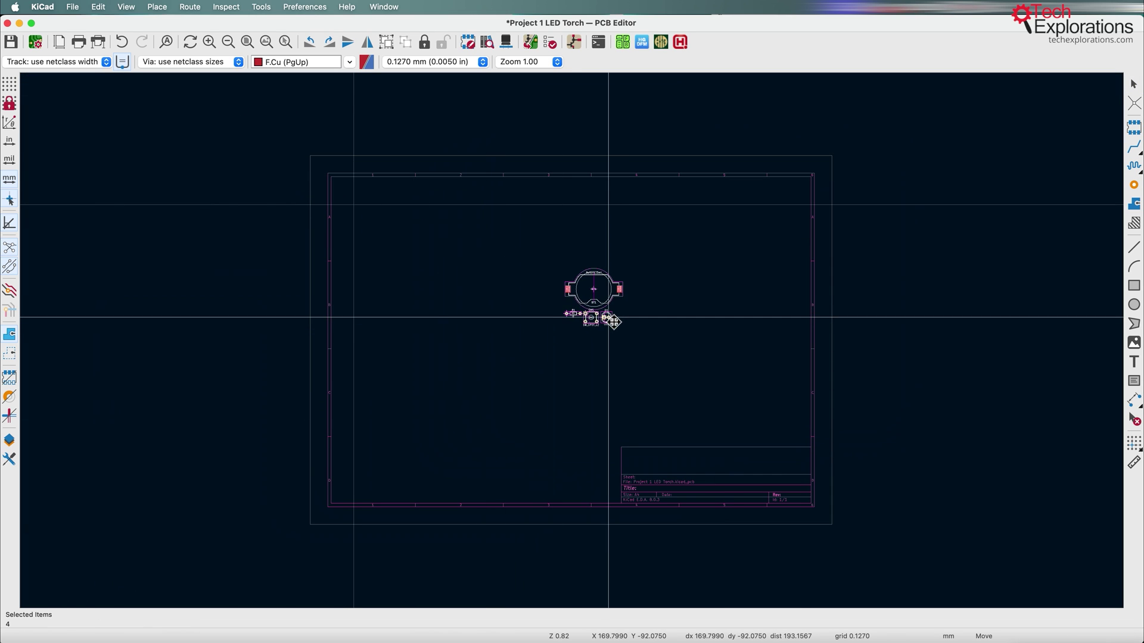
pyautogui.scroll(1, 610, 321)
pyautogui.scroll(5, 572, 337)
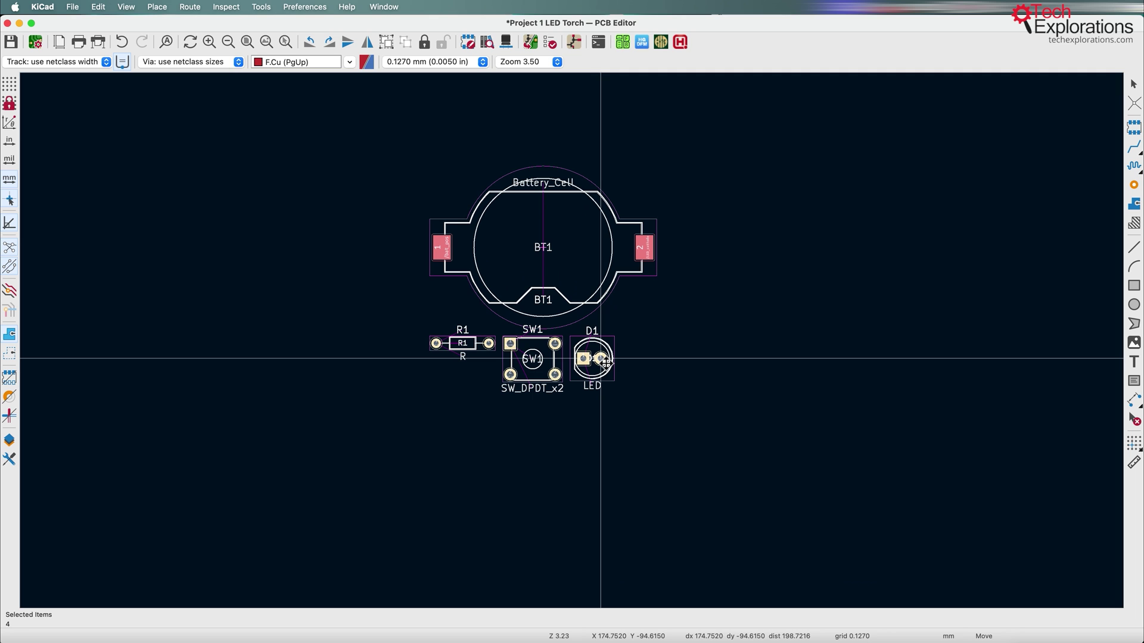
pyautogui.click(599, 350)
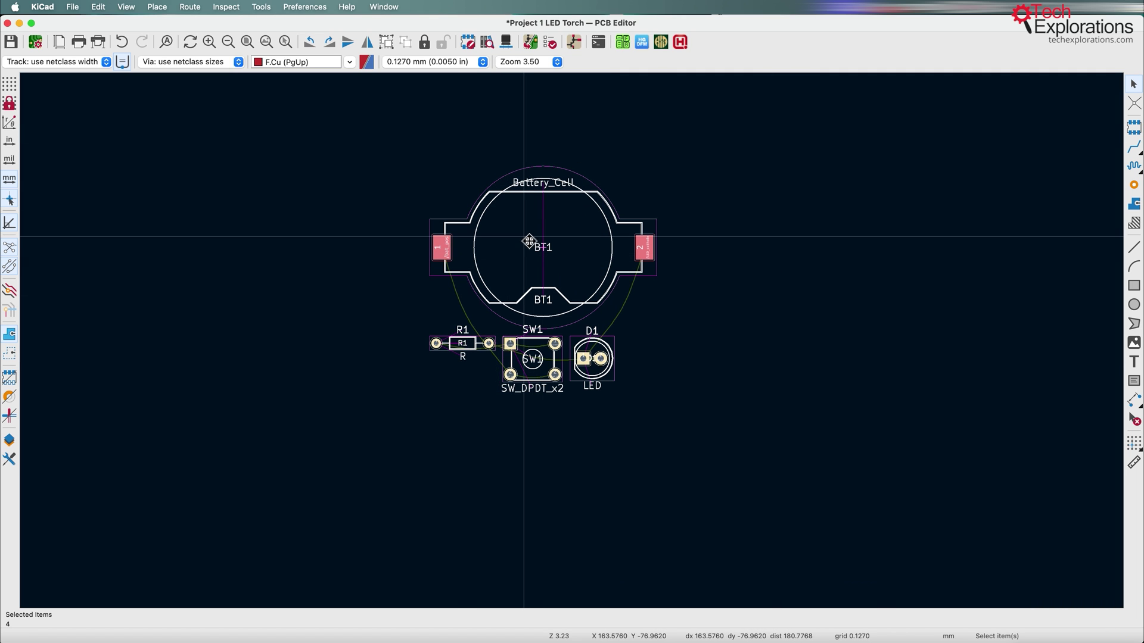
# - Keep BT1 in place and spread D1 right, SW1 down and R1 left beneath it
pyautogui.doubleClick(533, 242)
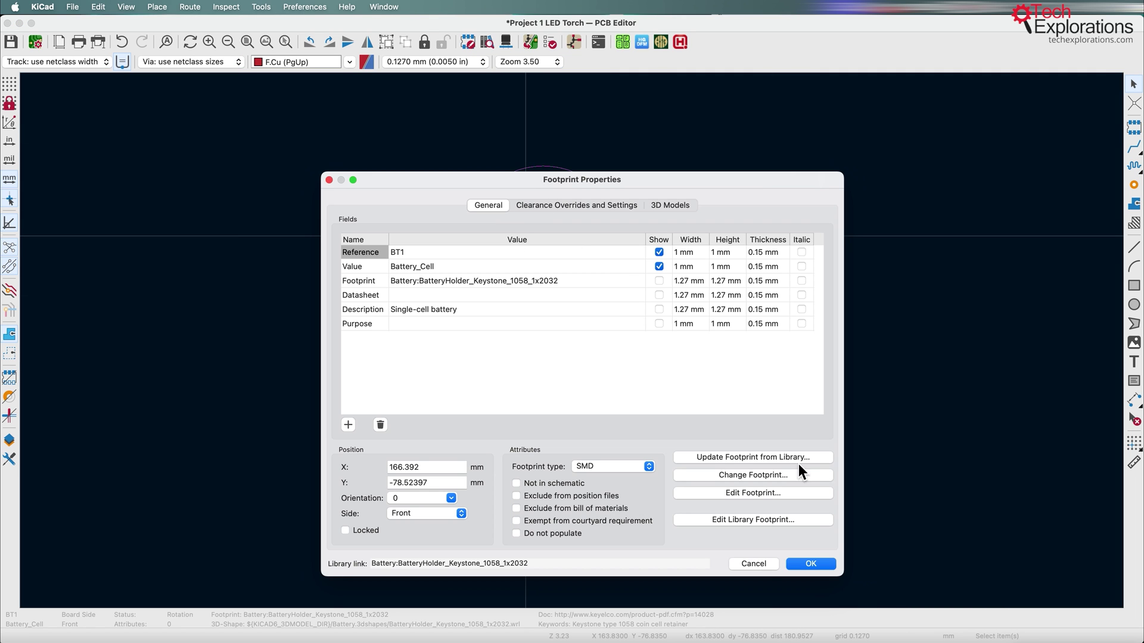
pyautogui.click(754, 563)
pyautogui.moveTo(536, 250); pyautogui.dragTo(530, 209)
pyautogui.moveTo(591, 358); pyautogui.dragTo(658, 371)
pyautogui.click(544, 376)
pyautogui.moveTo(543, 376); pyautogui.dragTo(559, 397)
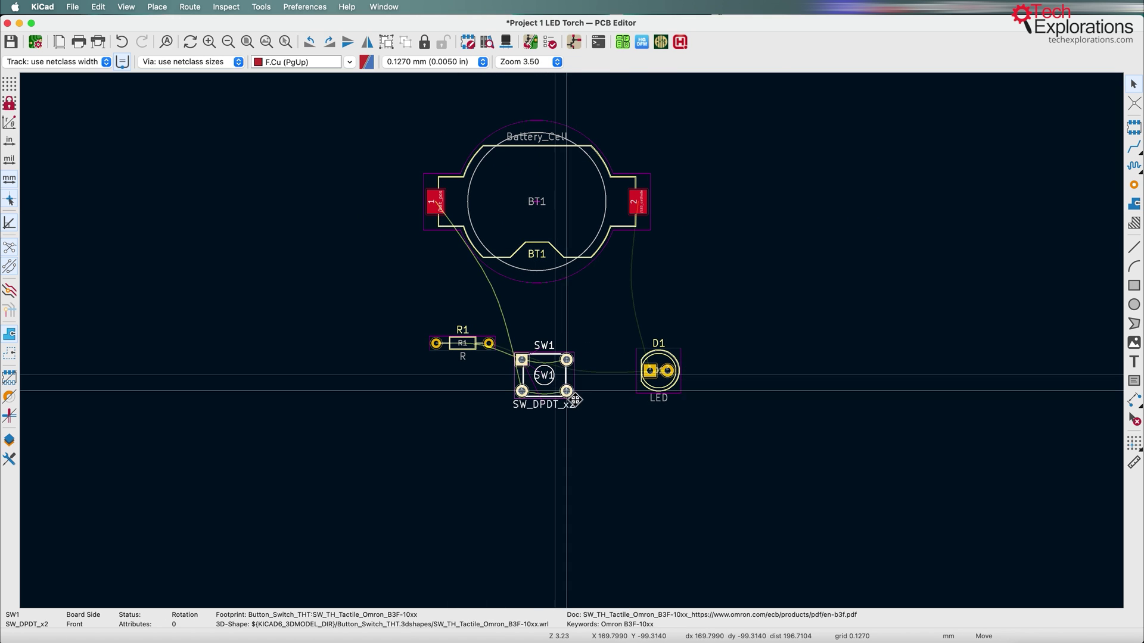
pyautogui.click(463, 342)
pyautogui.press('Escape')
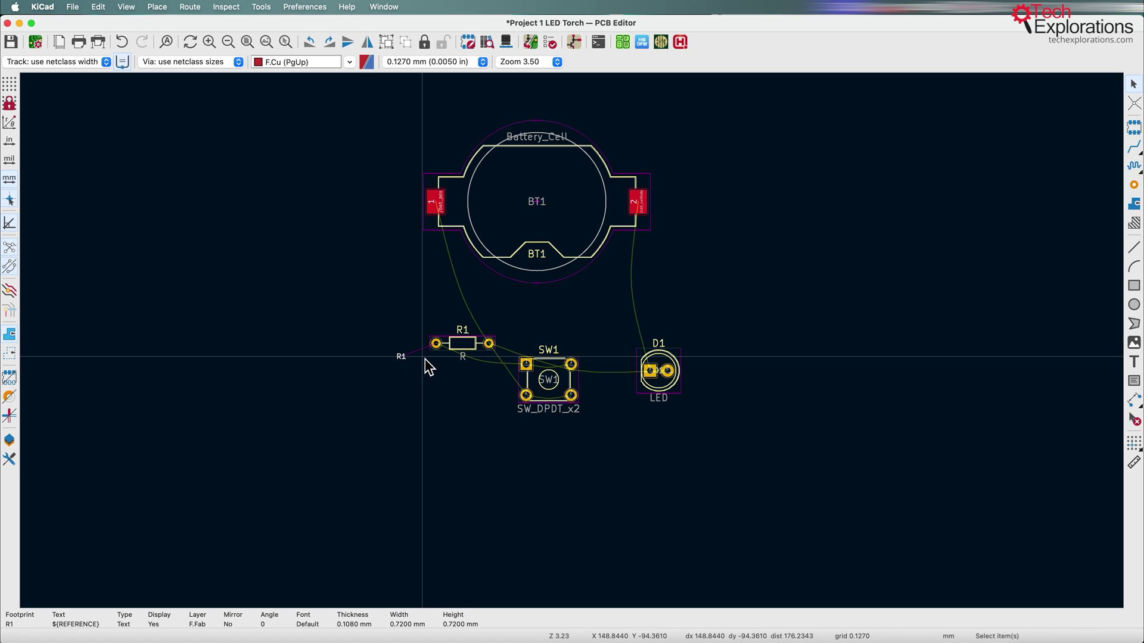
pyautogui.moveTo(450, 350); pyautogui.dragTo(423, 364)
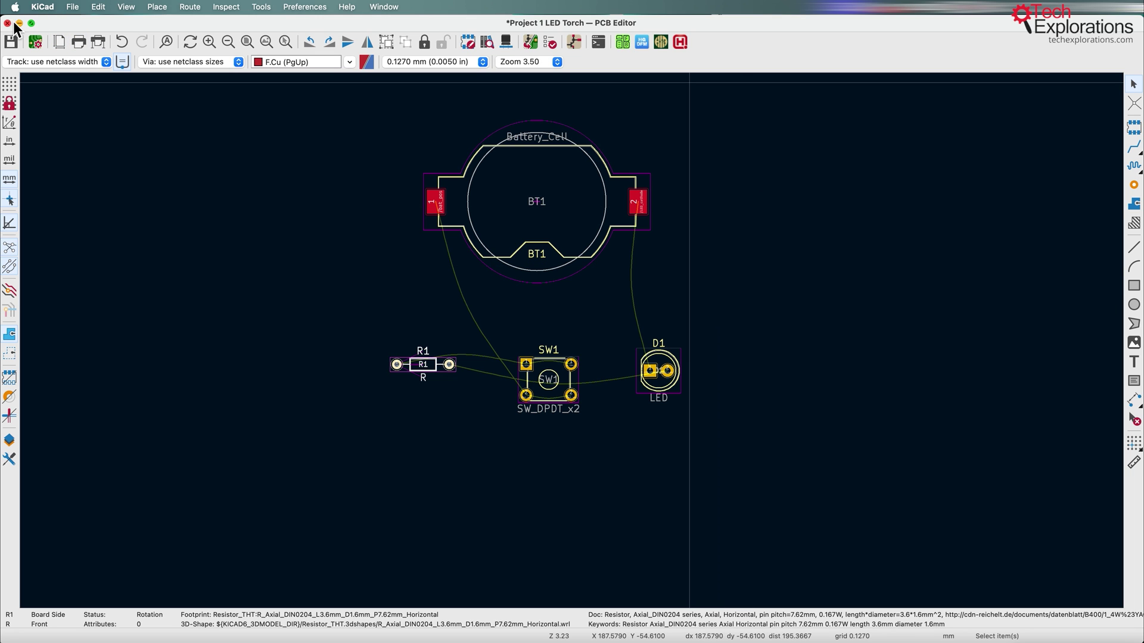
pyautogui.moveTo(6, 26); pyautogui.dragTo(557, 25)
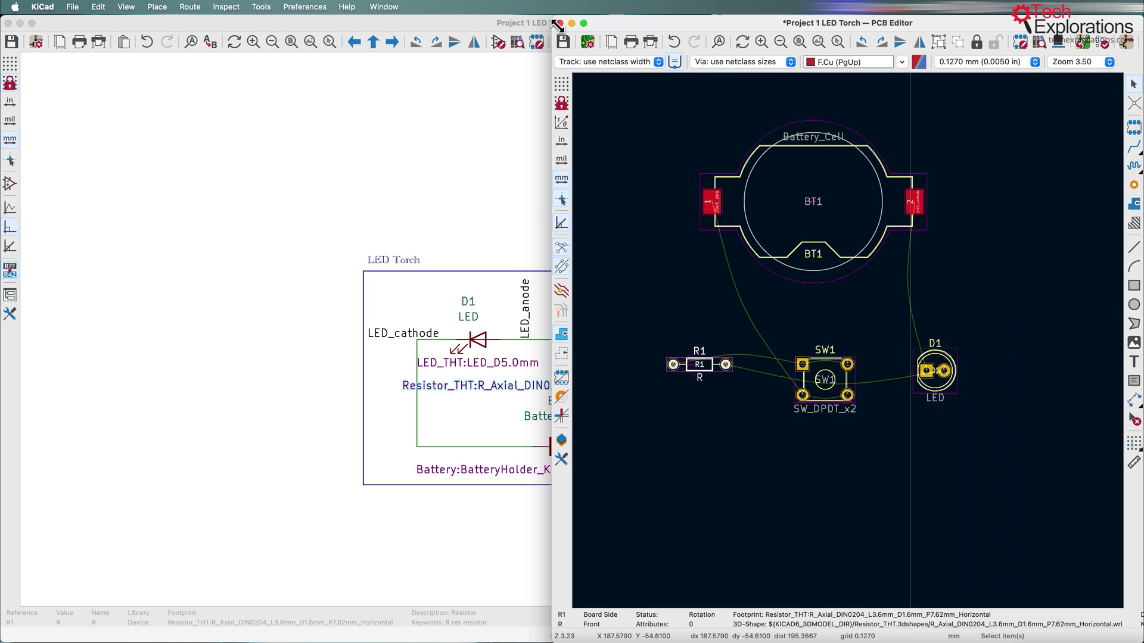
# - Show both editors side by side and cross-highlight BT1, SW1, R1 and D1 between schematic and board
pyautogui.click(461, 17)
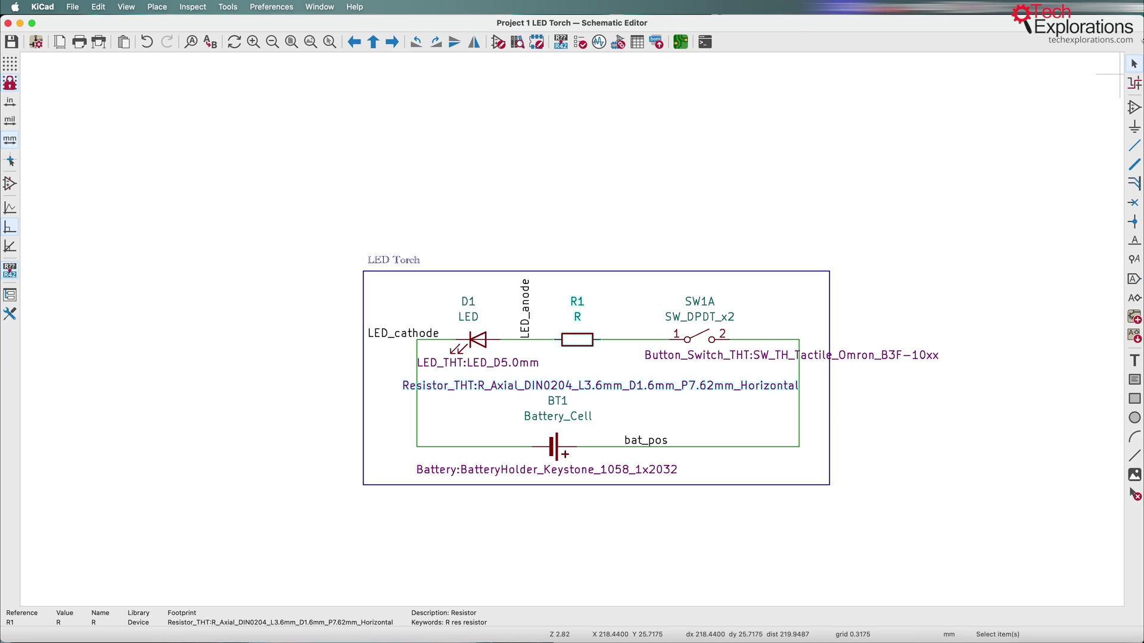
pyautogui.moveTo(1141, 74); pyautogui.dragTo(618, 74)
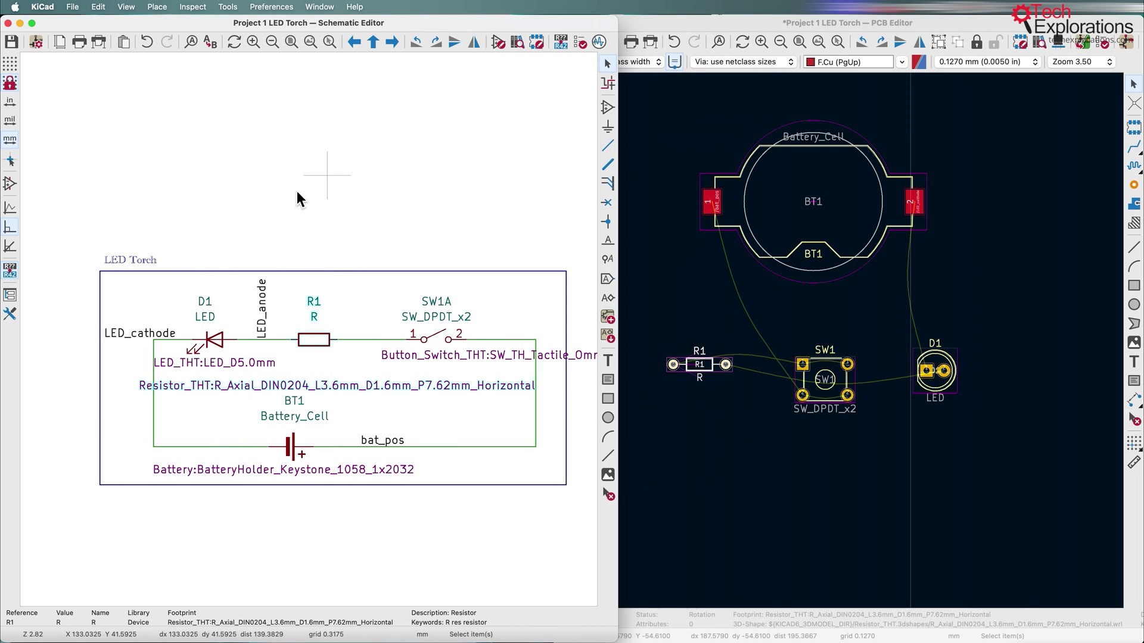
pyautogui.click(818, 225)
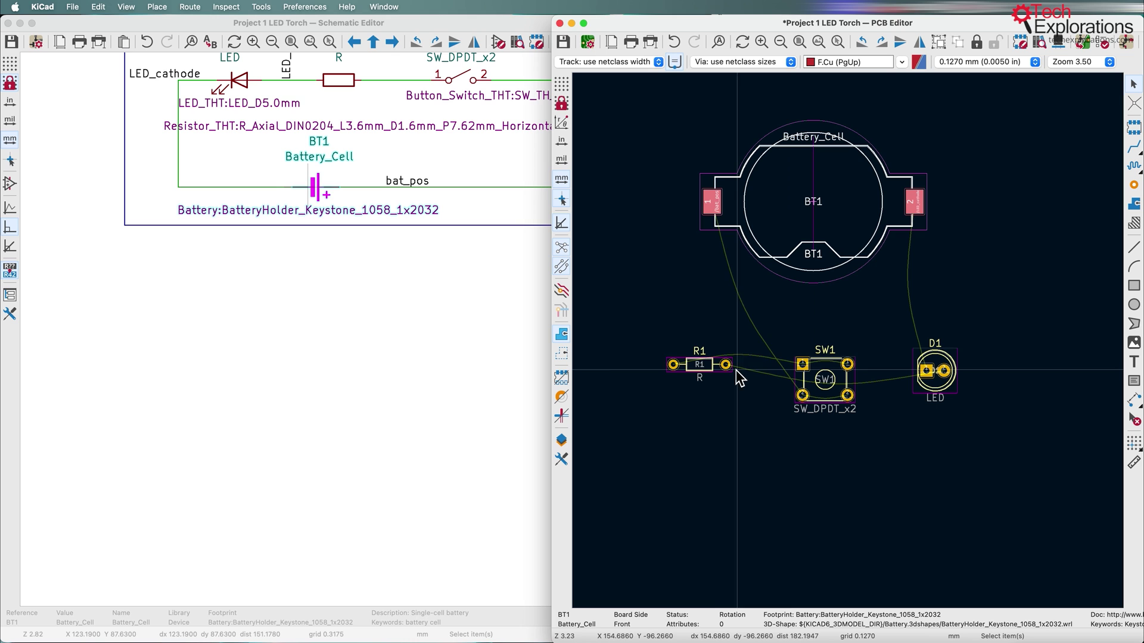
pyautogui.click(829, 374)
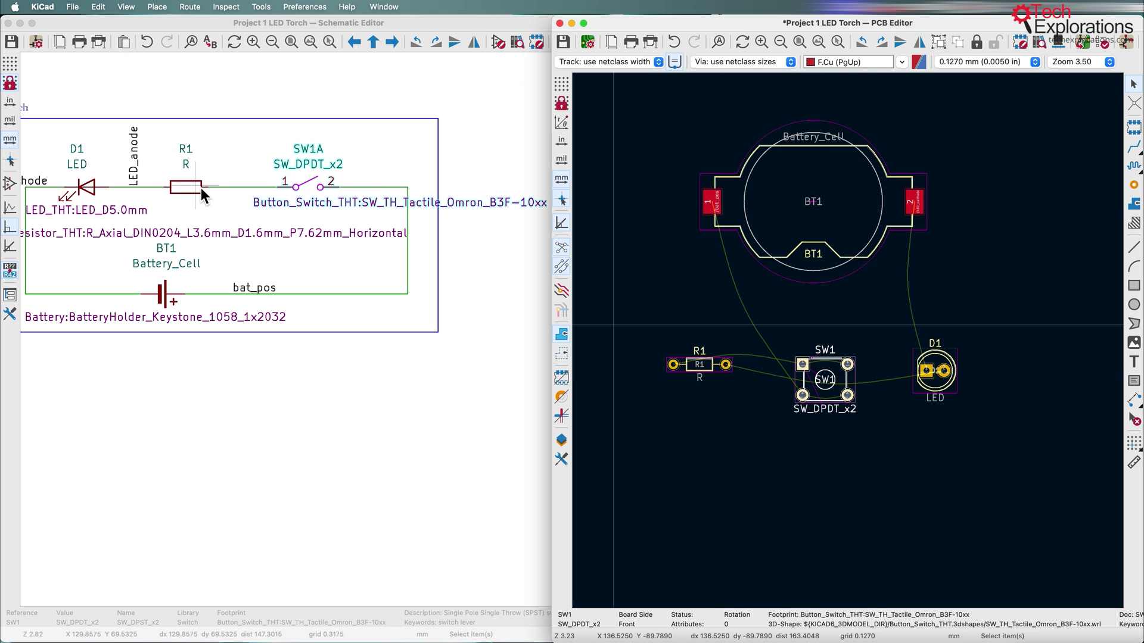
pyautogui.click(187, 191)
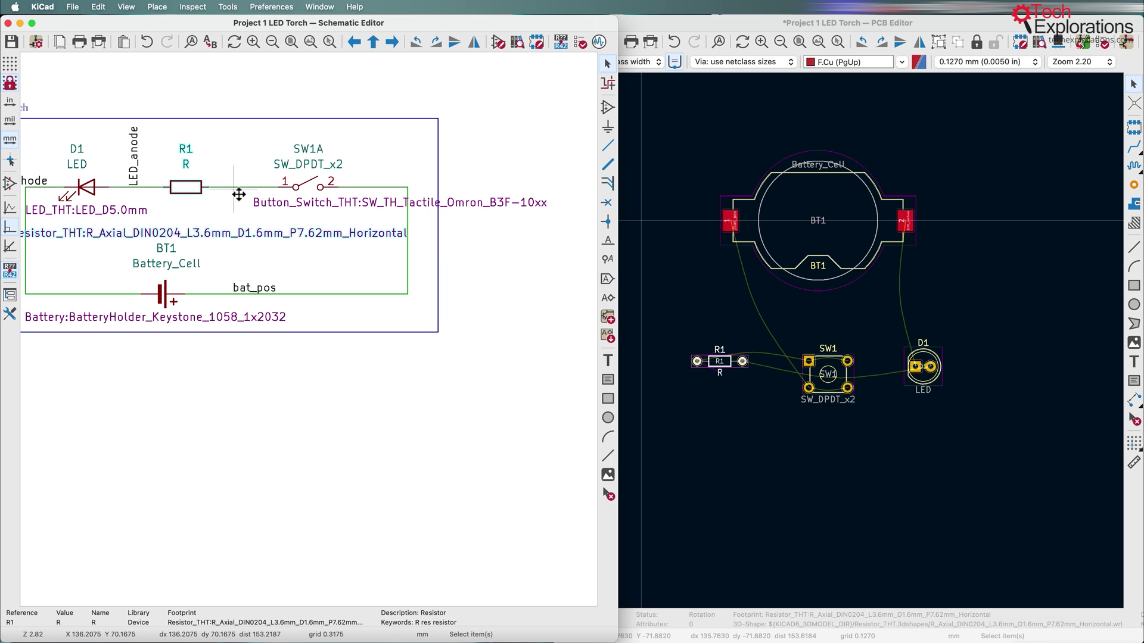
pyautogui.click(308, 183)
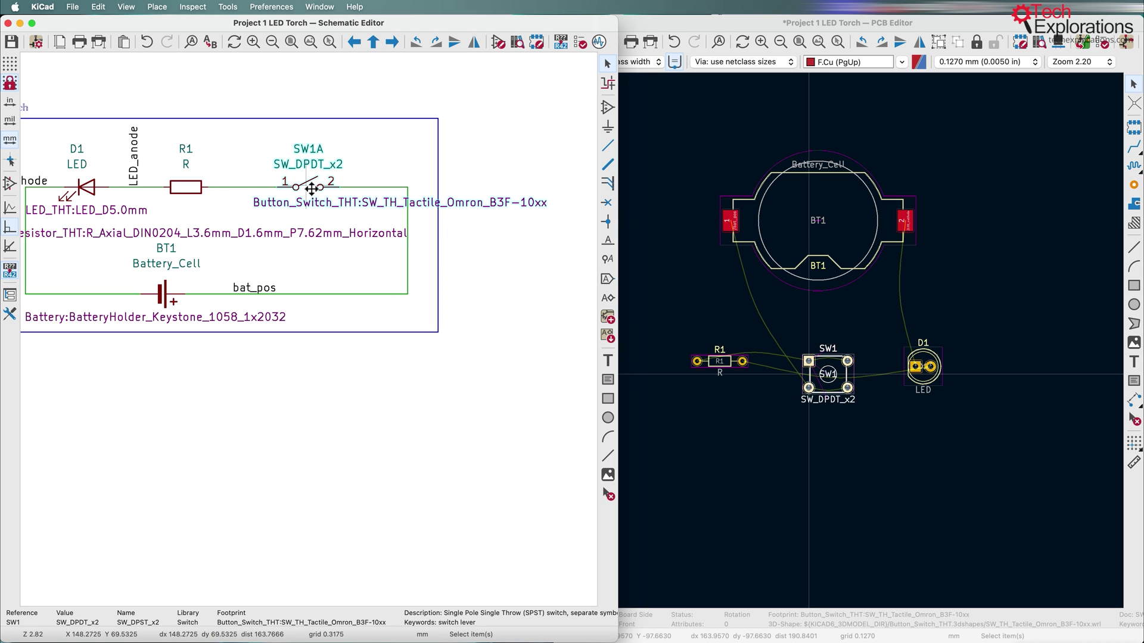
pyautogui.click(159, 294)
pyautogui.click(89, 192)
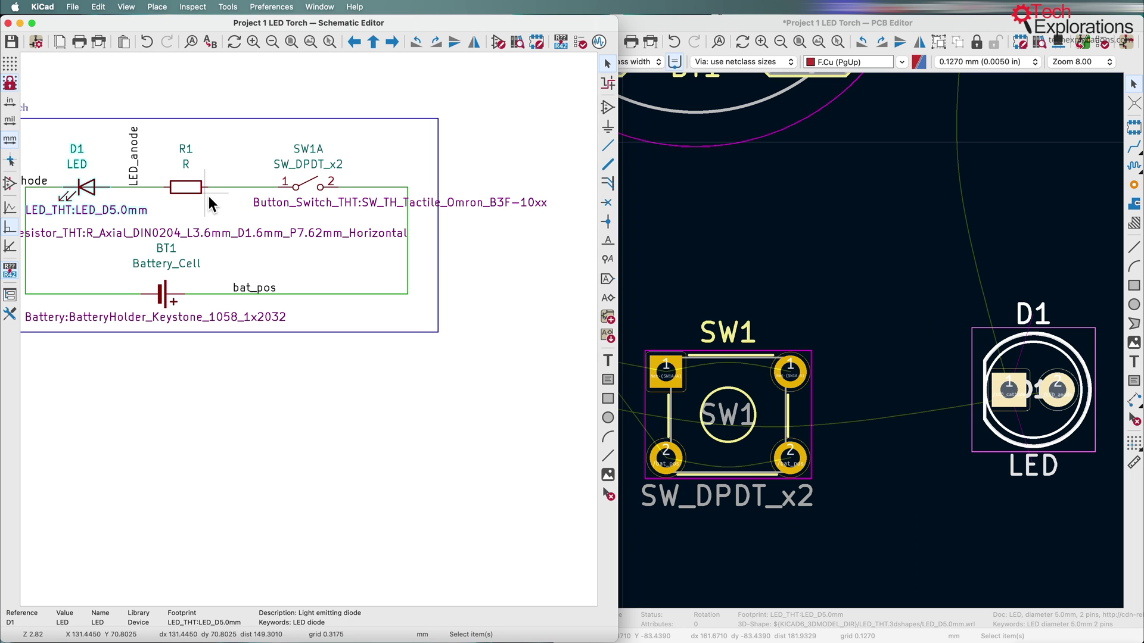
# - Widen the PCB Editor over the schematic and zoom out to show BT1 above R1, SW1 and D1
pyautogui.click(842, 29)
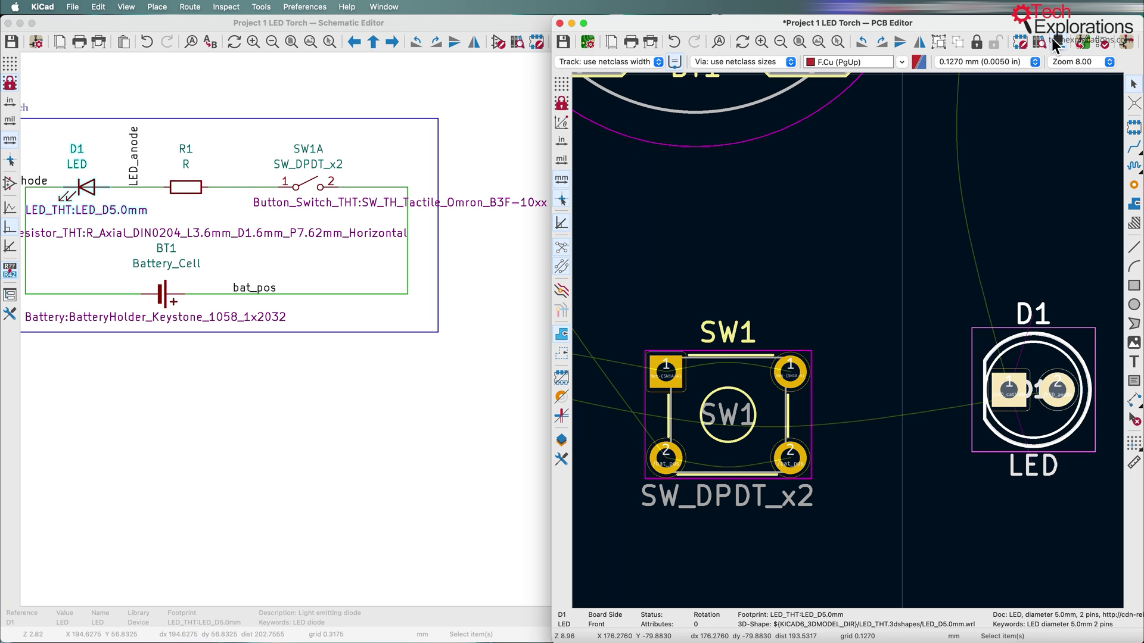
pyautogui.moveTo(554, 36); pyautogui.dragTo(9, 72)
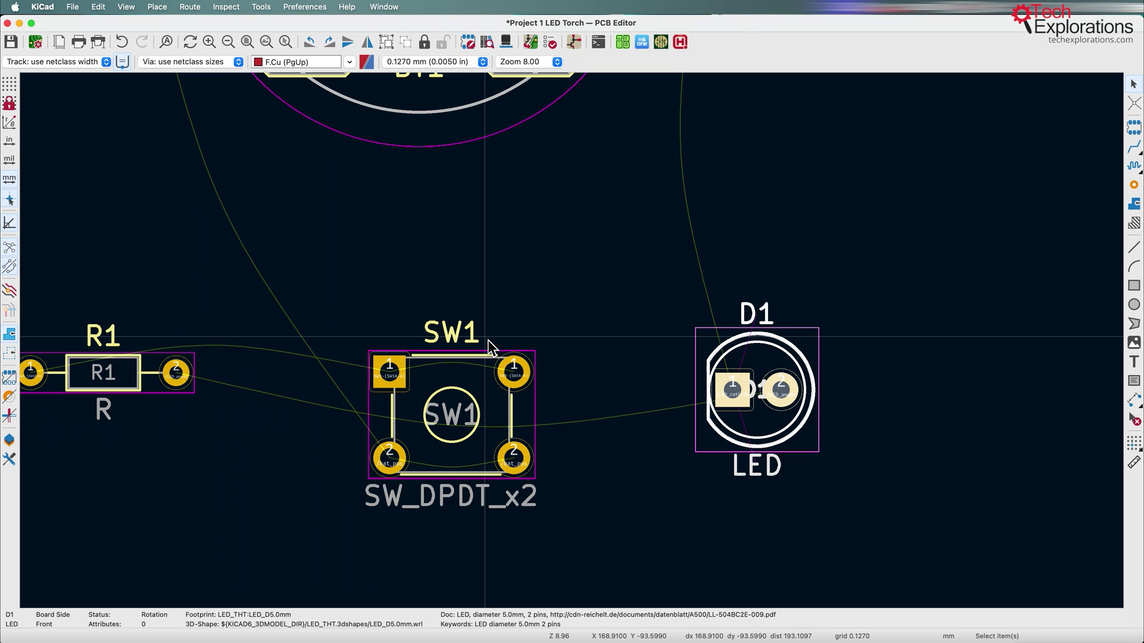
pyautogui.scroll(-3, 456, 262)
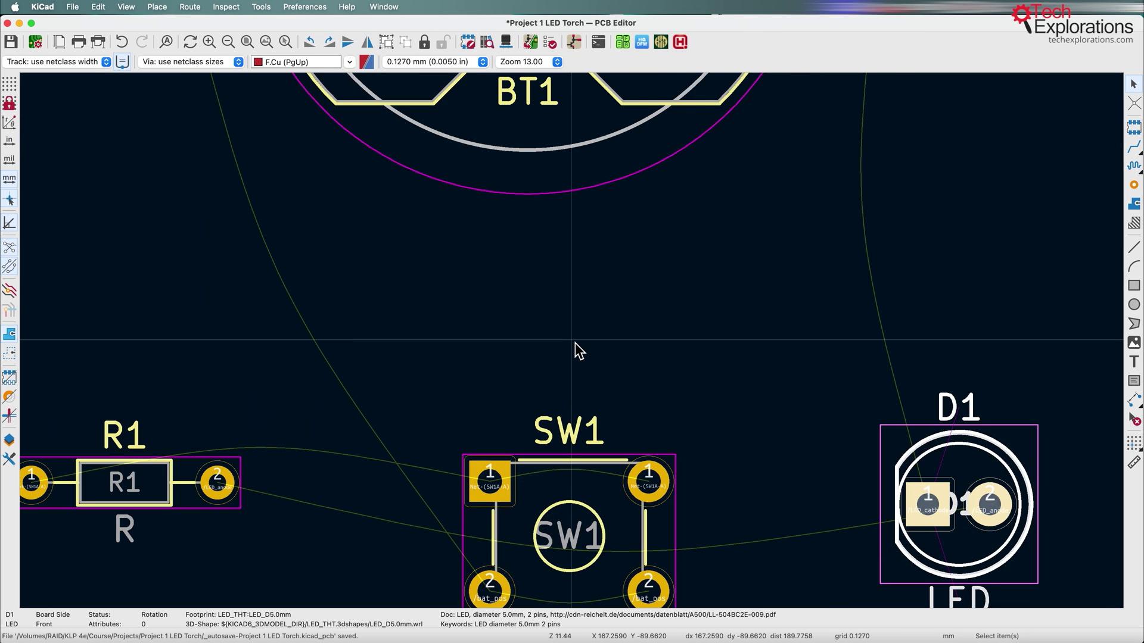
pyautogui.scroll(-3, 574, 342)
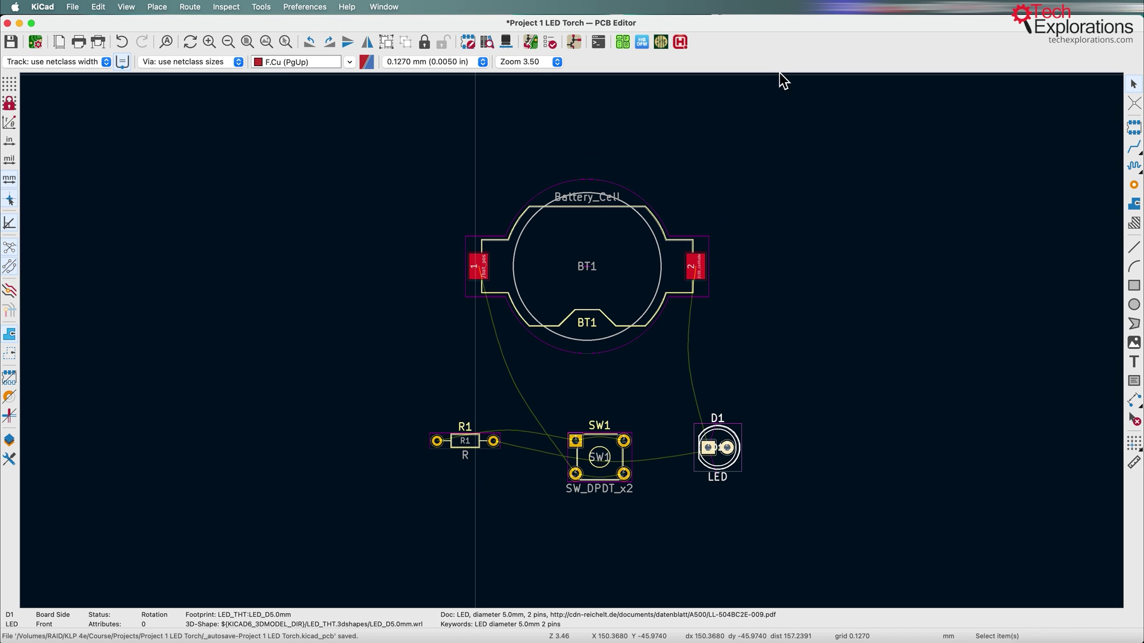
# - Open the Appearance panel and step through the layer list, ending with F.Cu active
pyautogui.click(14, 441)
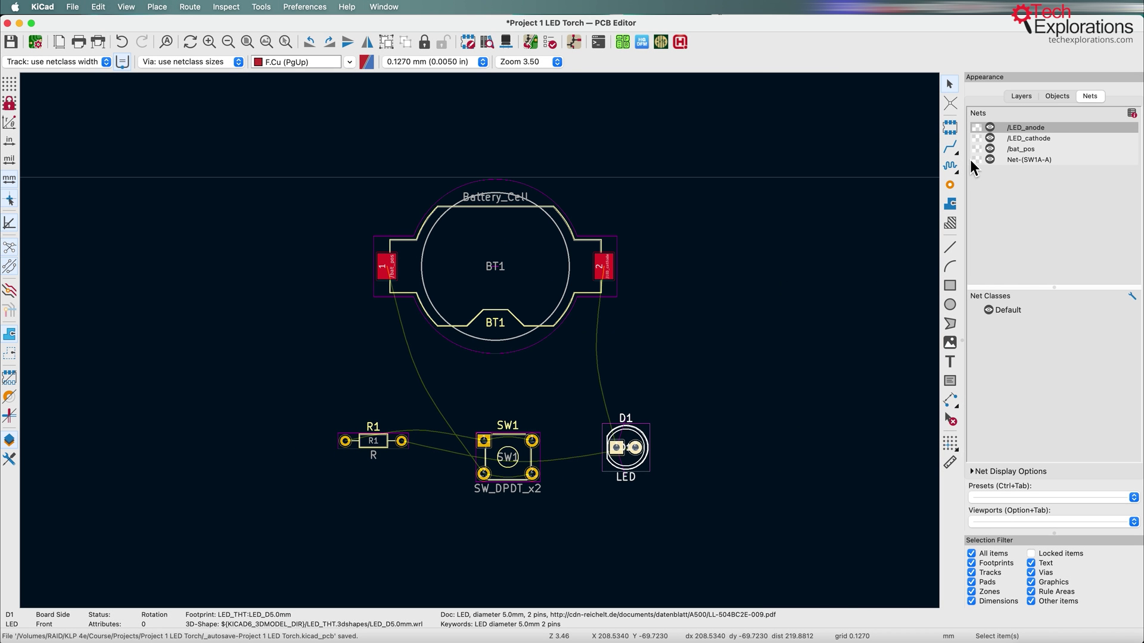
pyautogui.click(1022, 96)
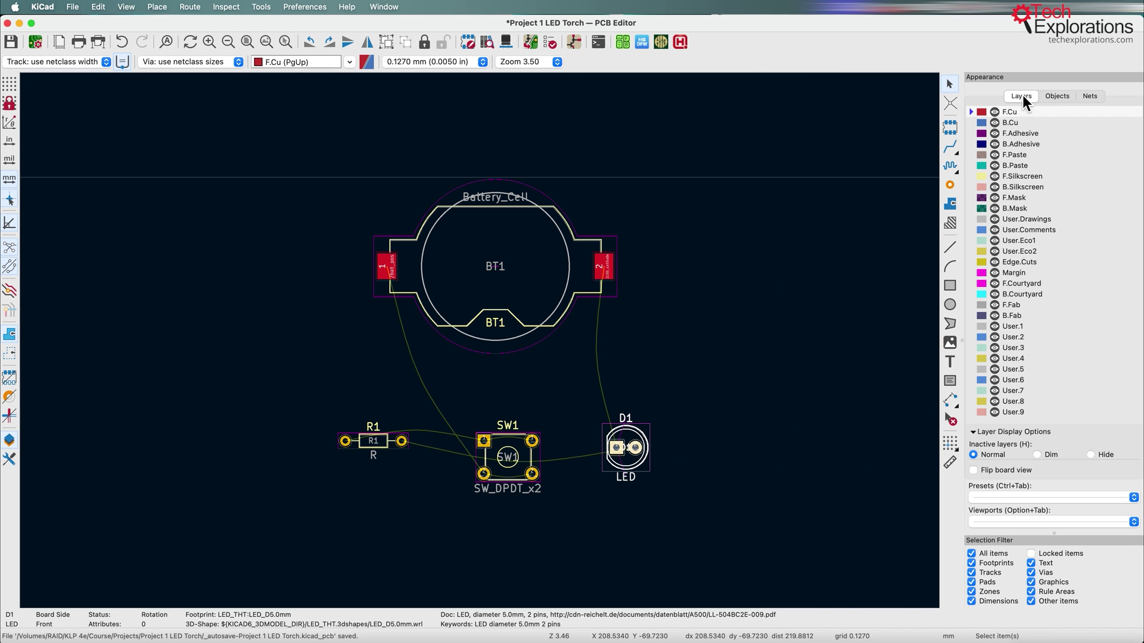
pyautogui.click(1016, 122)
pyautogui.click(1012, 134)
pyautogui.click(1013, 144)
pyautogui.click(1013, 156)
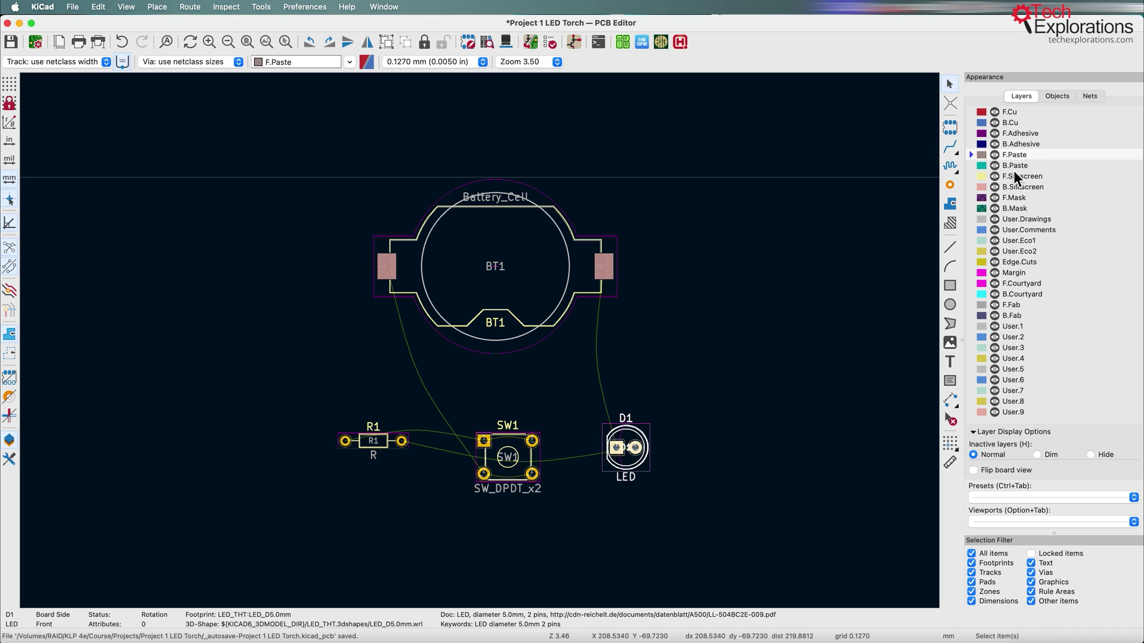
pyautogui.click(1013, 167)
pyautogui.click(1013, 177)
pyautogui.click(1012, 112)
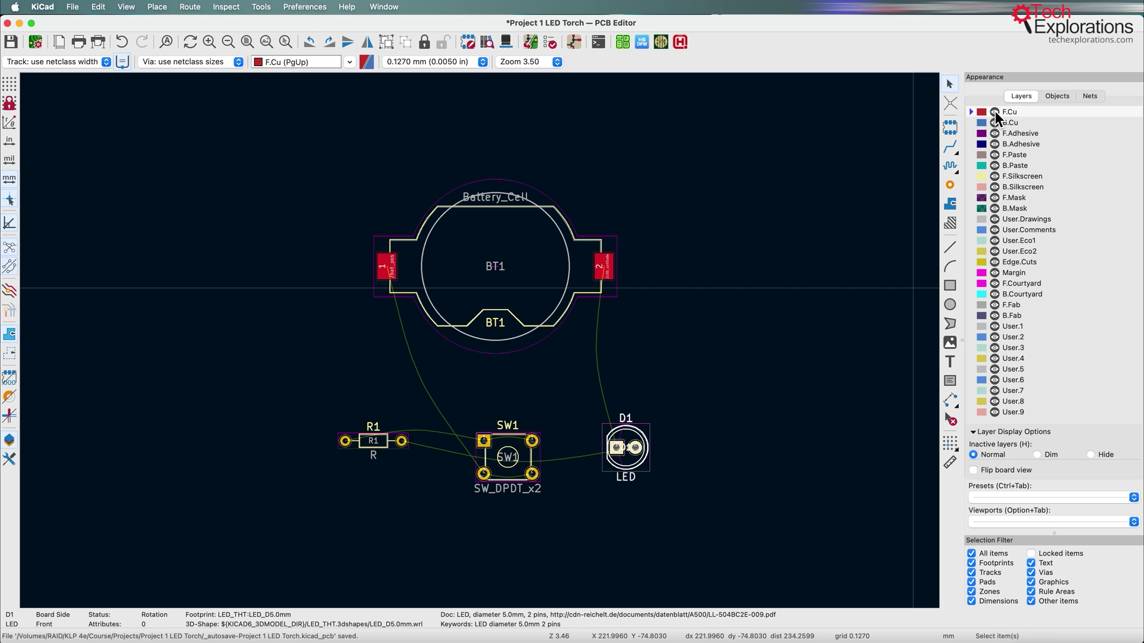
# - Browse the Objects and Nets lists, then cycle the copper and adhesive layers back to F.Cu
pyautogui.click(1049, 97)
pyautogui.click(1024, 97)
pyautogui.click(1057, 99)
pyautogui.click(1092, 96)
pyautogui.click(1024, 95)
pyautogui.click(1013, 123)
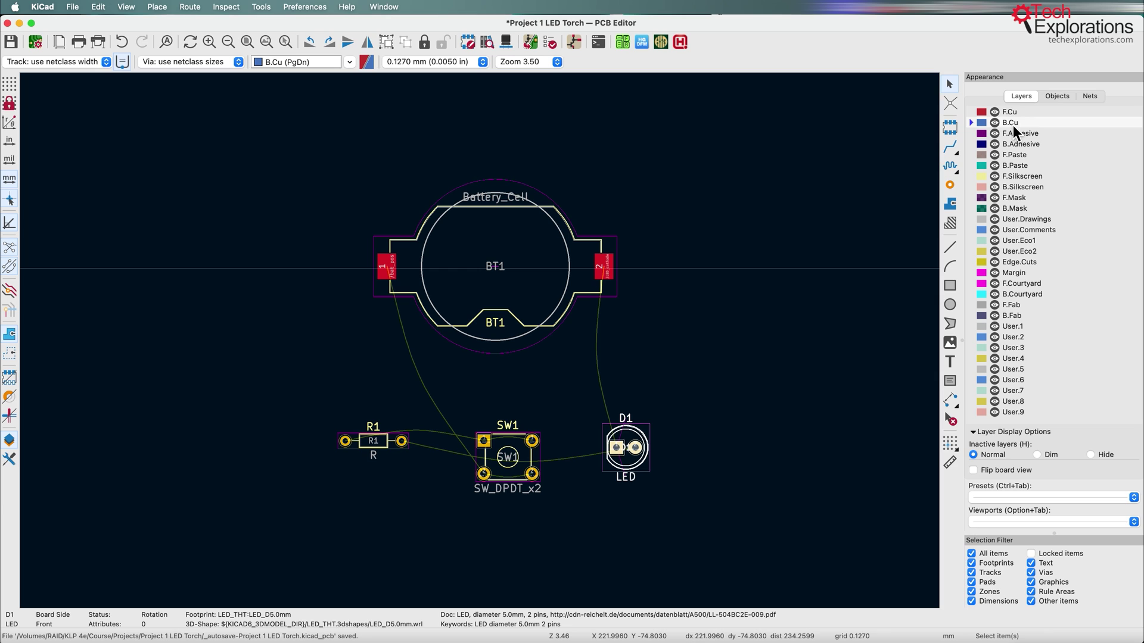
pyautogui.click(1014, 135)
pyautogui.click(1015, 147)
pyautogui.click(1014, 134)
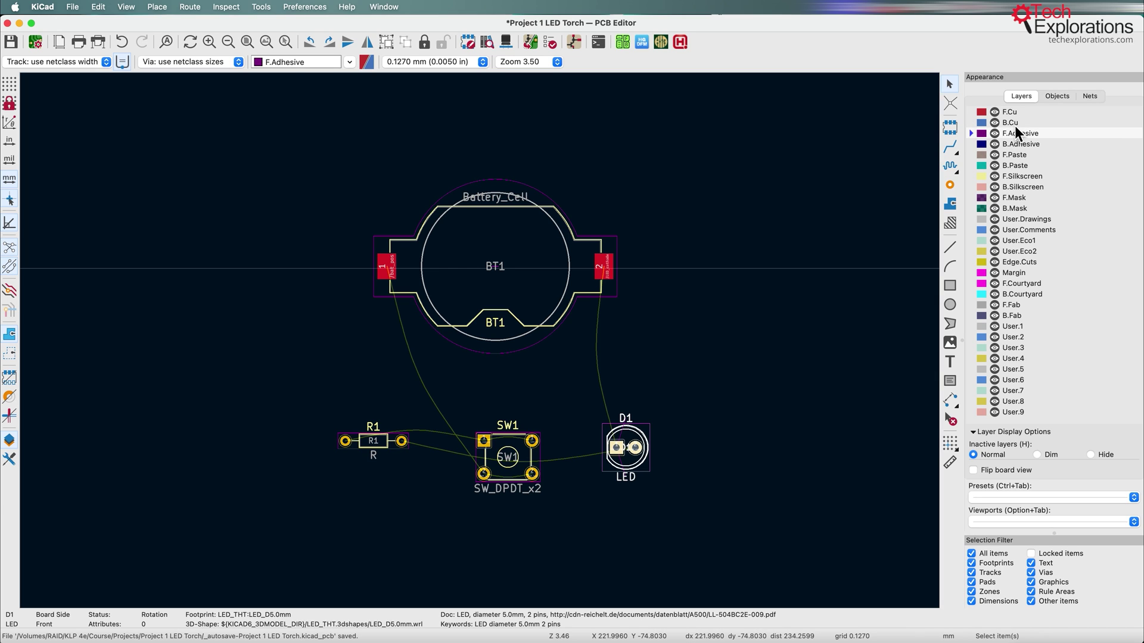
pyautogui.click(1013, 124)
pyautogui.click(1014, 113)
pyautogui.click(1012, 125)
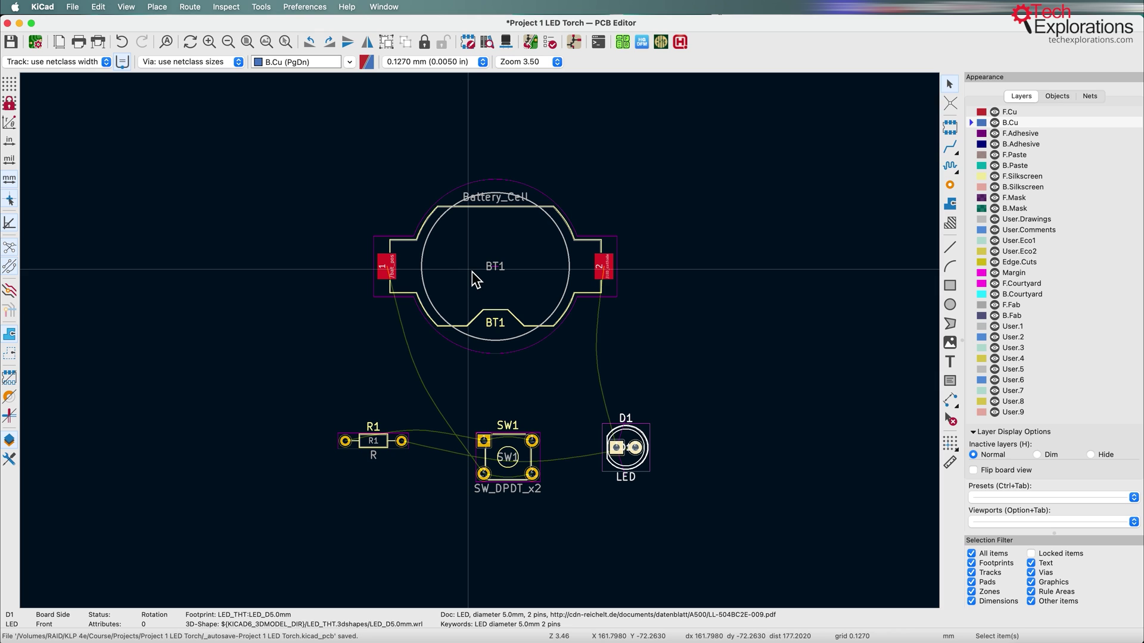
pyautogui.click(1022, 116)
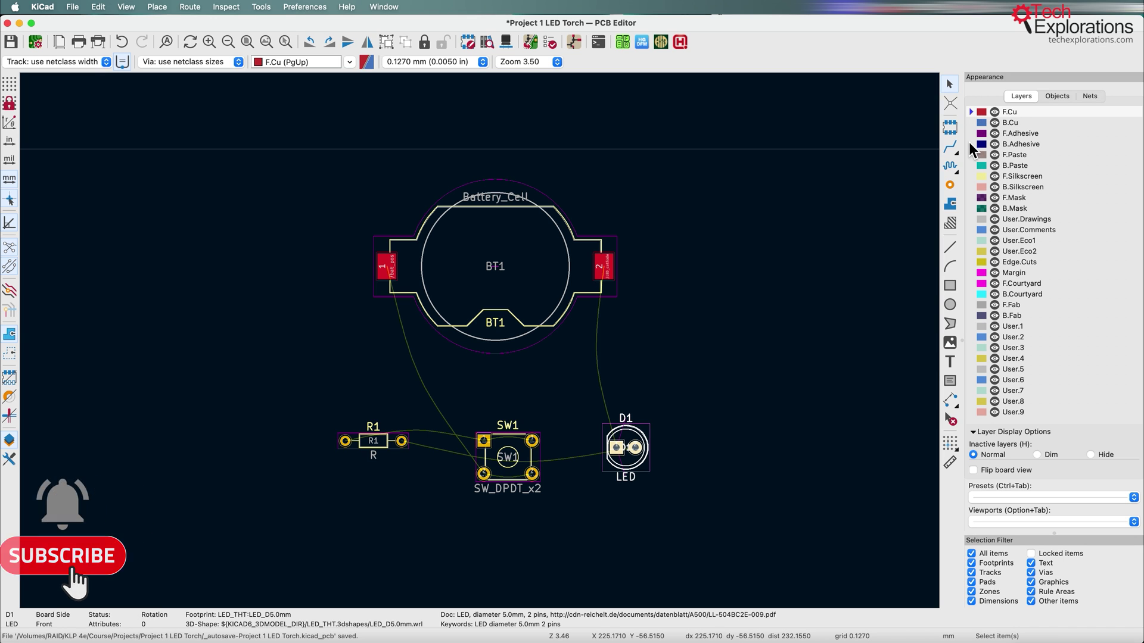
# - Route a short angled red F.Cu track in empty space right of BT1
pyautogui.click(950, 146)
pyautogui.click(802, 179)
pyautogui.click(747, 237)
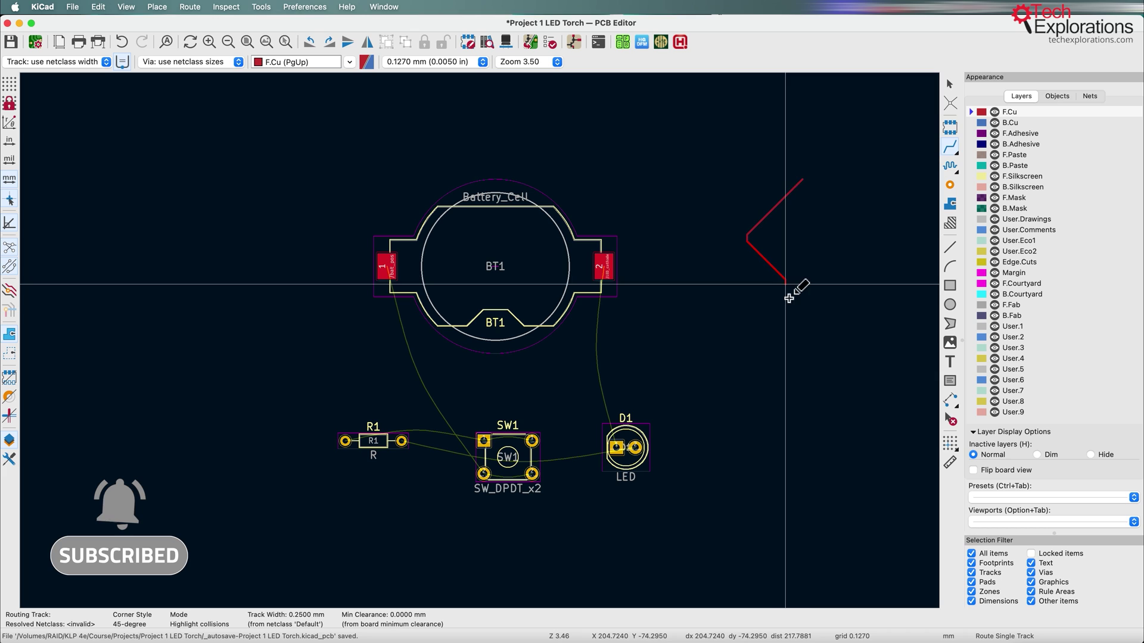
pyautogui.click(789, 284)
pyautogui.click(831, 243)
# - Switch to B.Cu and route a longer angled blue track wrapping around the red one
pyautogui.press('Escape')
pyautogui.press('Escape')
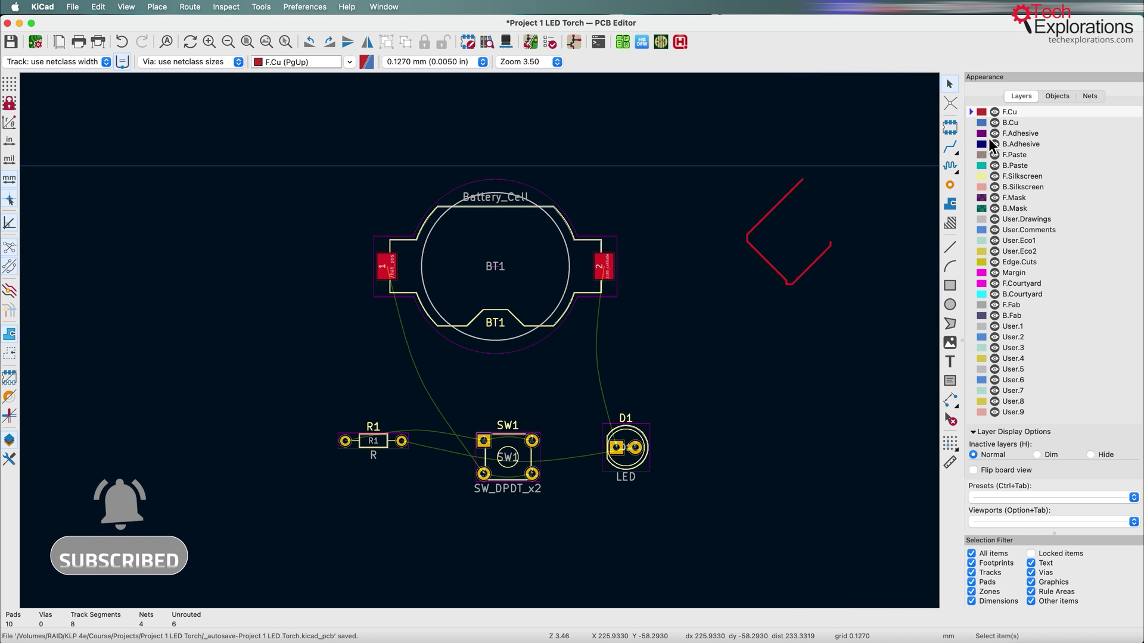
pyautogui.click(1016, 124)
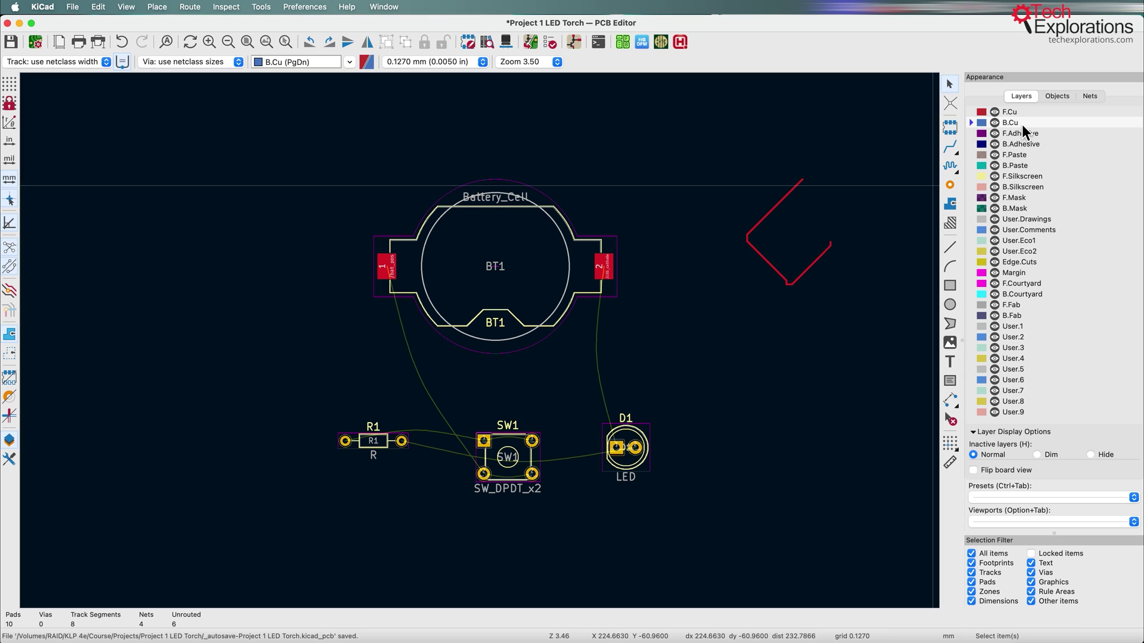
pyautogui.click(949, 148)
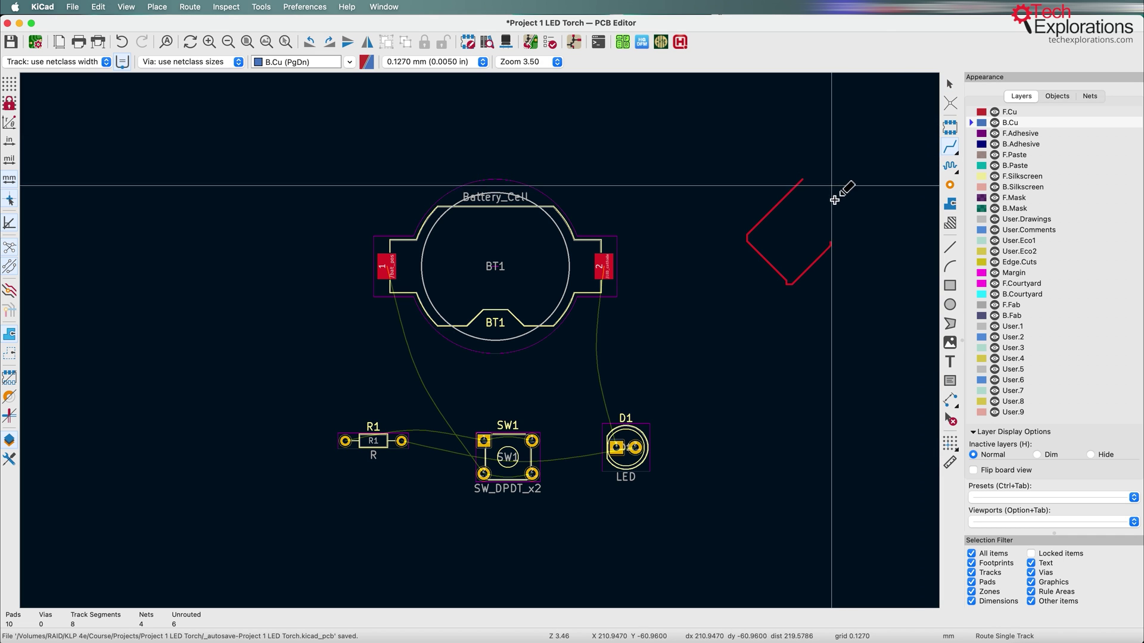
pyautogui.click(847, 162)
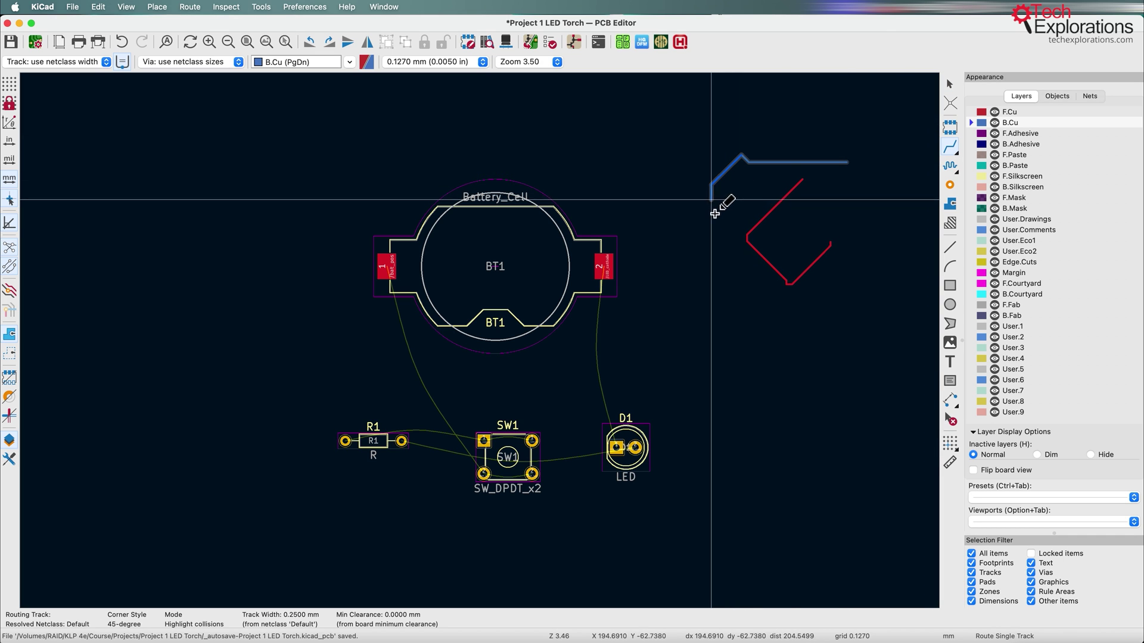
pyautogui.doubleClick(771, 316)
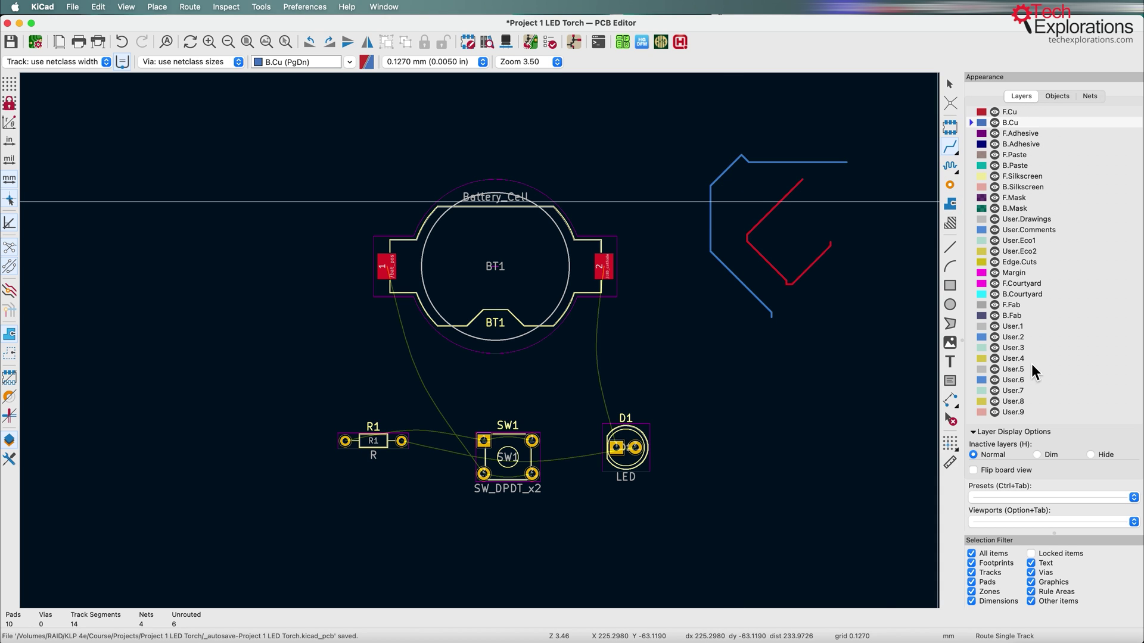
# - On Edge.Cuts, draw a rectangular board outline around the footprints and resize it to 53.34 × 46.482 mm
pyautogui.press('super+shift+c')
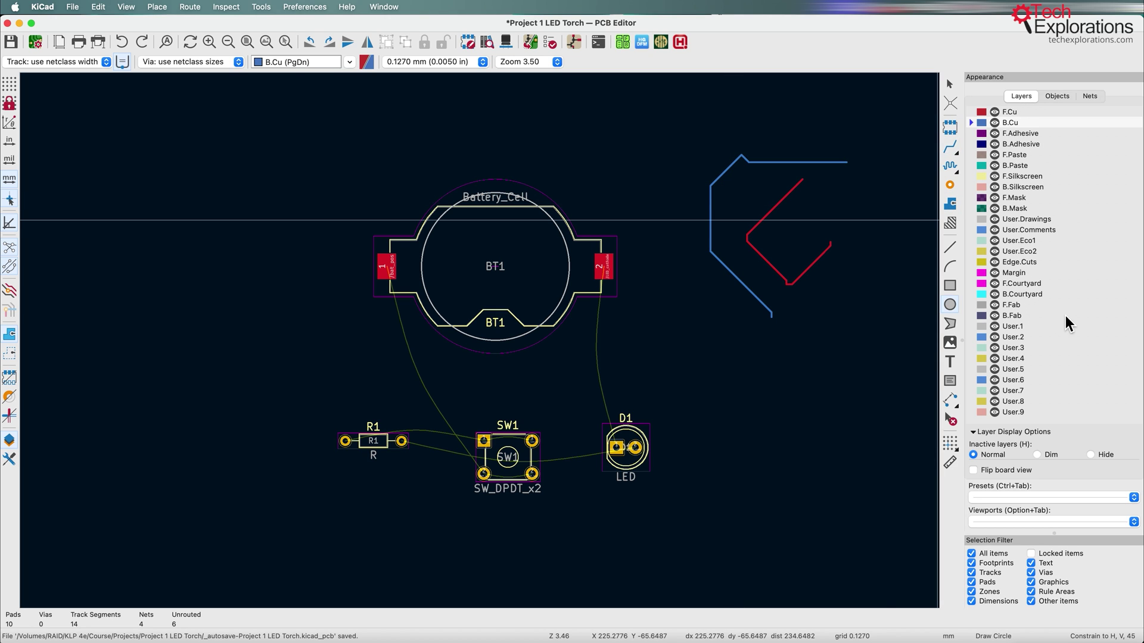
pyautogui.click(1028, 263)
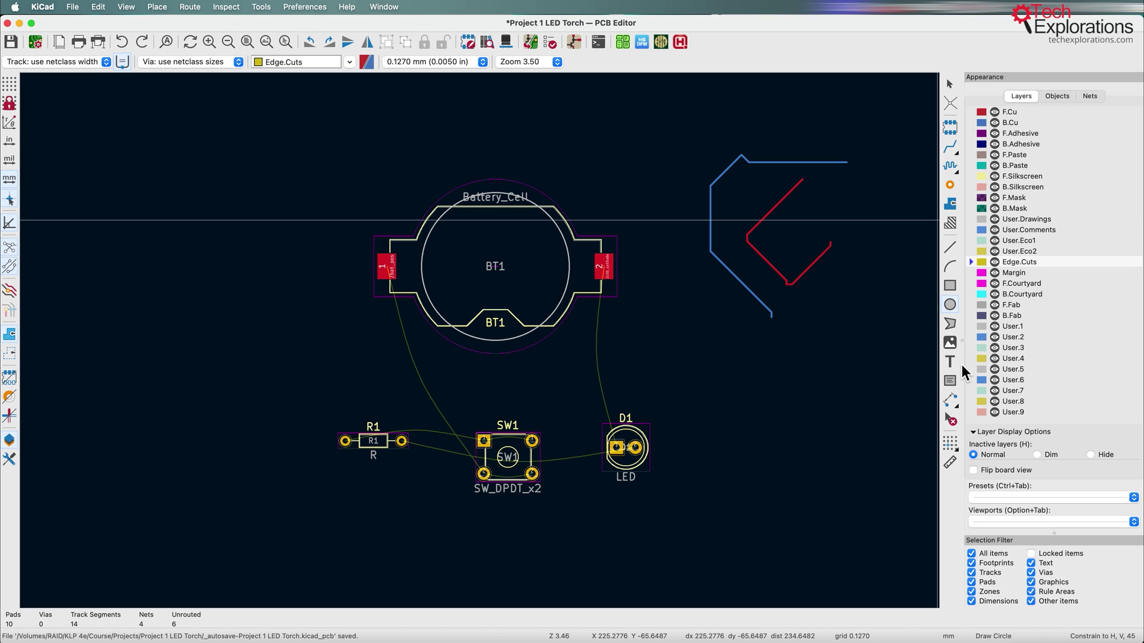
pyautogui.click(952, 288)
pyautogui.click(299, 178)
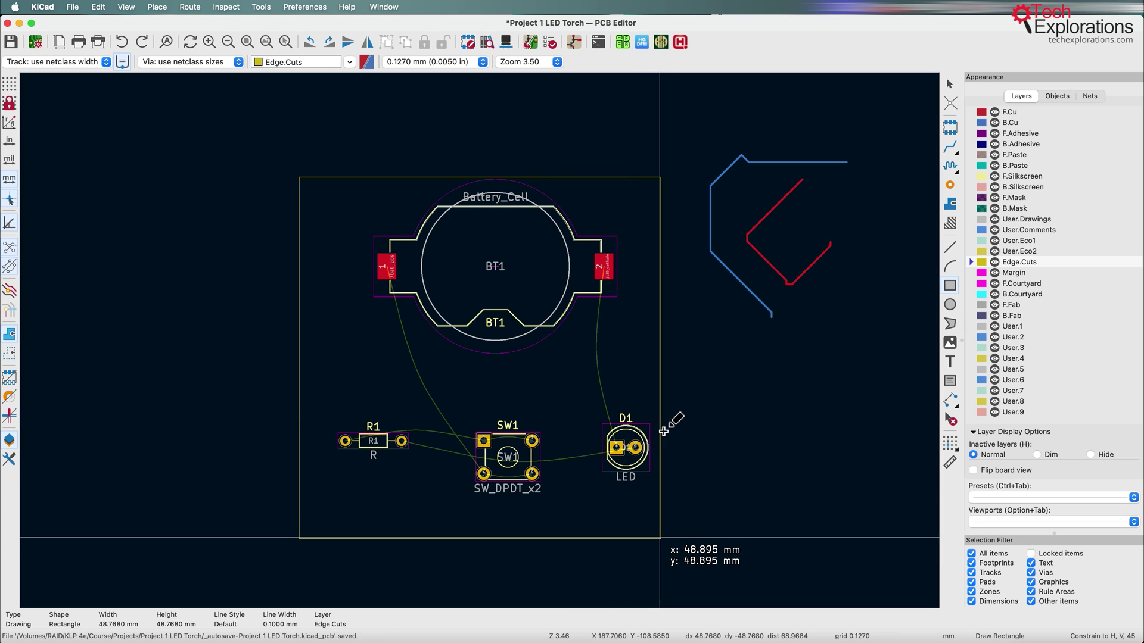
pyautogui.click(660, 537)
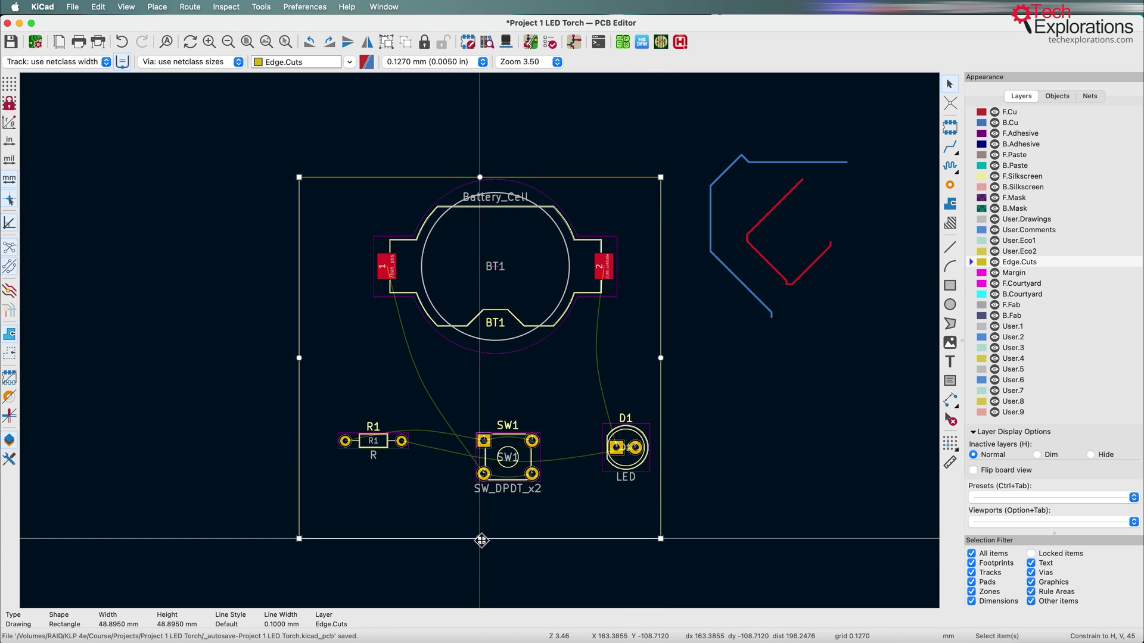
pyautogui.moveTo(481, 539); pyautogui.dragTo(480, 506)
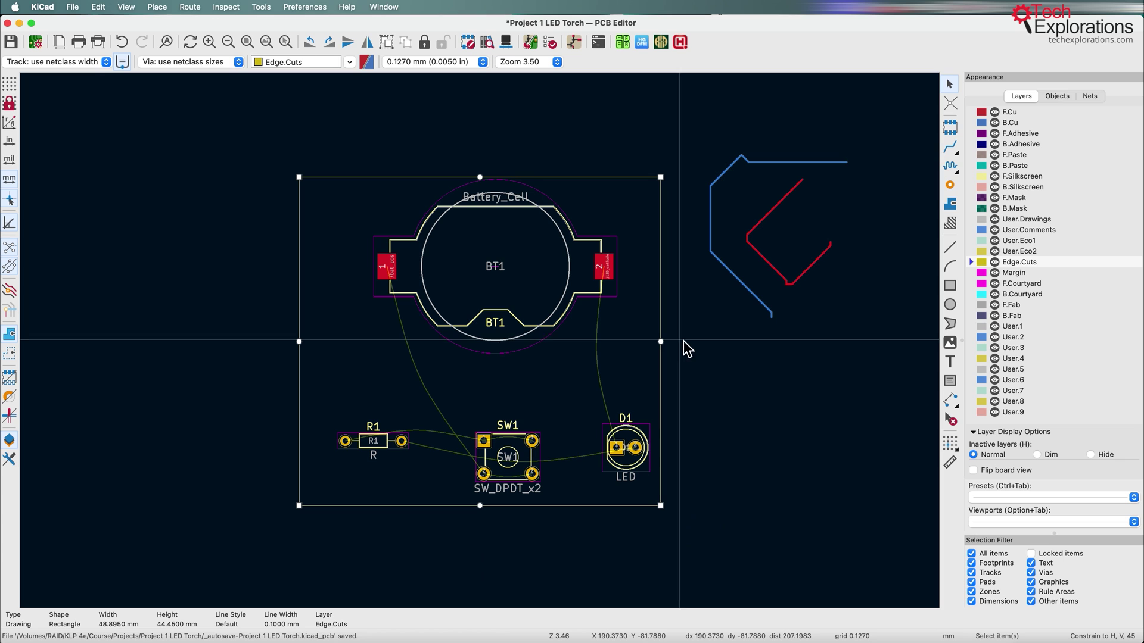
pyautogui.moveTo(660, 341); pyautogui.dragTo(693, 341)
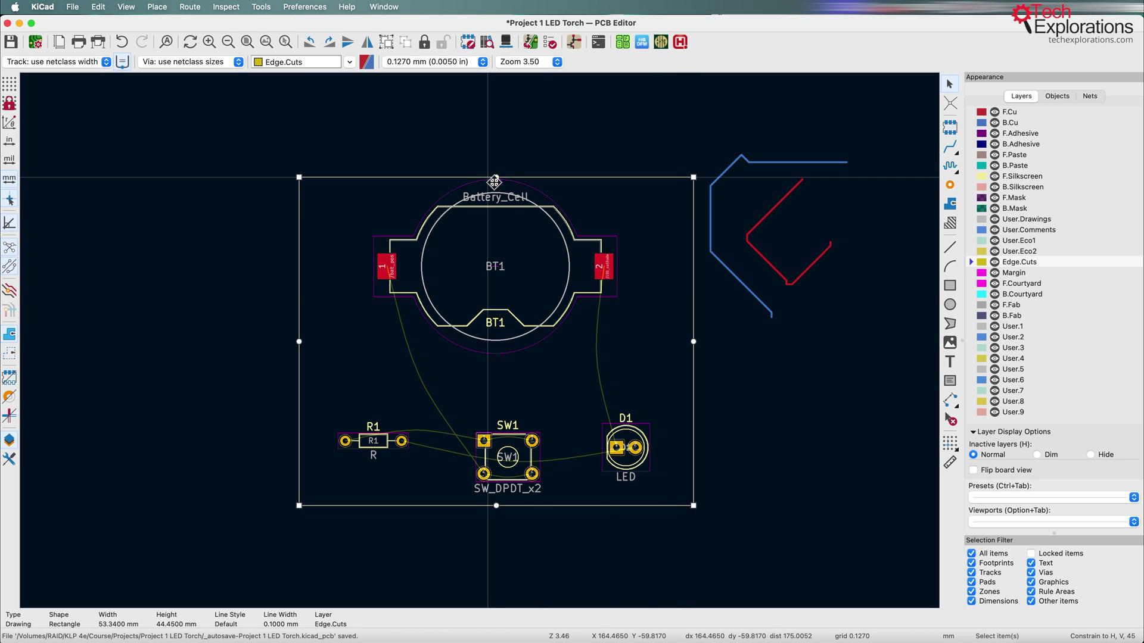
pyautogui.moveTo(495, 179); pyautogui.dragTo(496, 162)
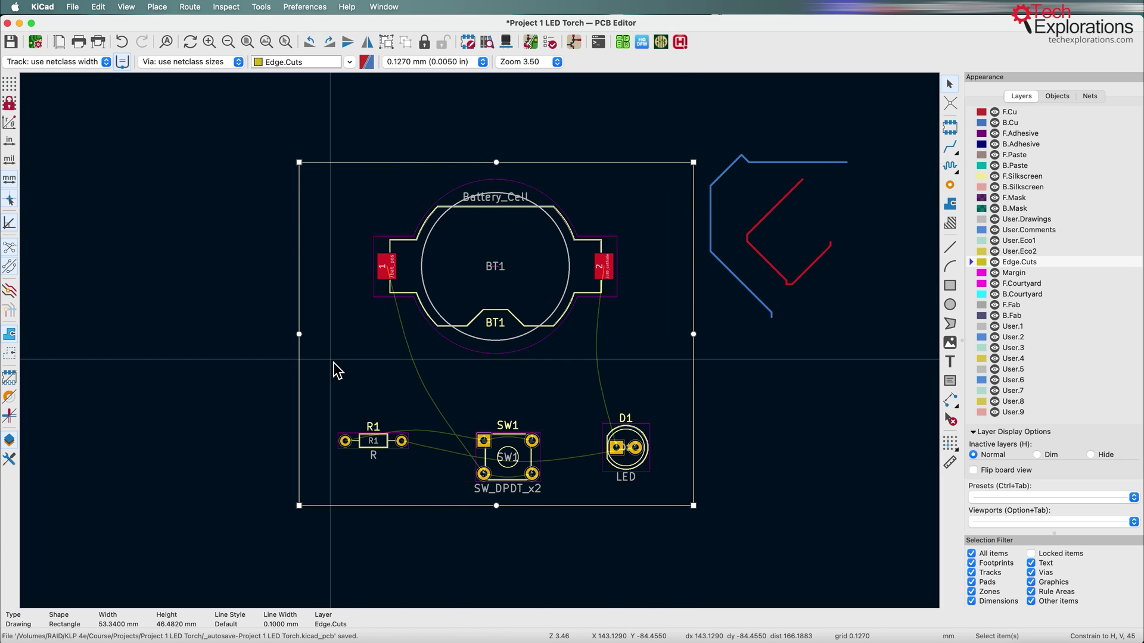
pyautogui.click(391, 223)
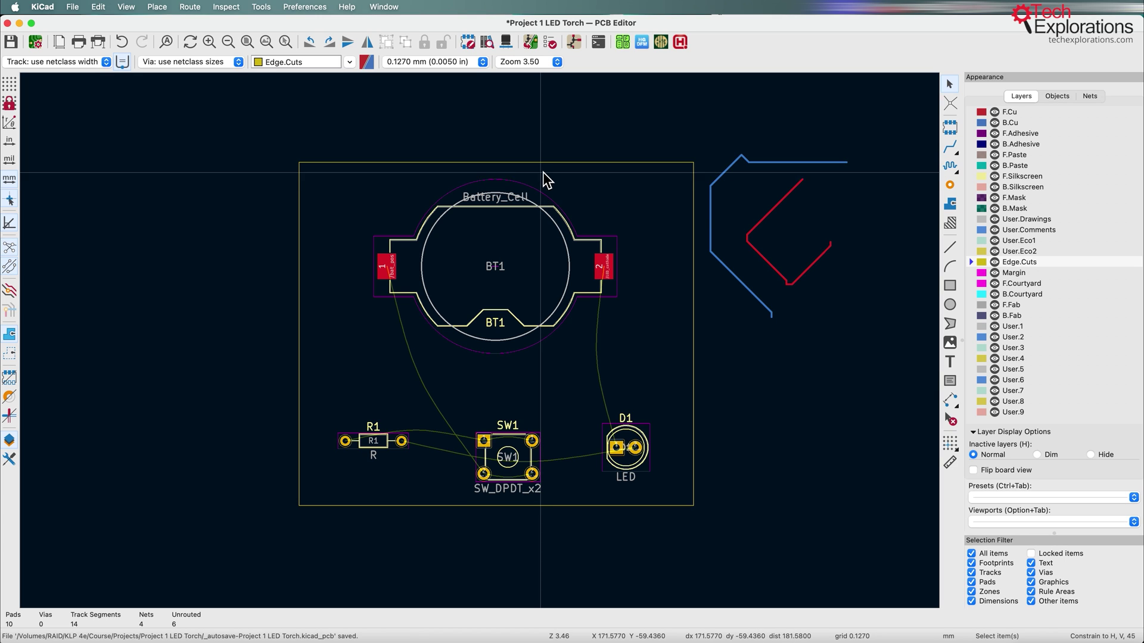
# - Undo the last two outline resizes and delete the sample red and blue tracks
pyautogui.press('super+z')
pyautogui.press('super+z')
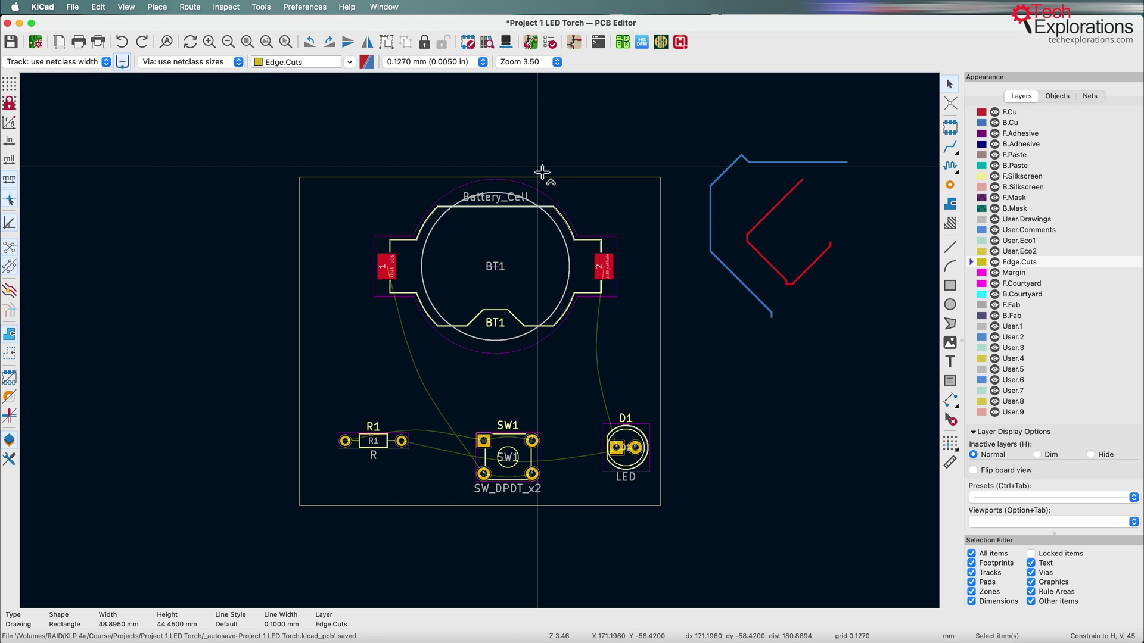
pyautogui.press('super+z')
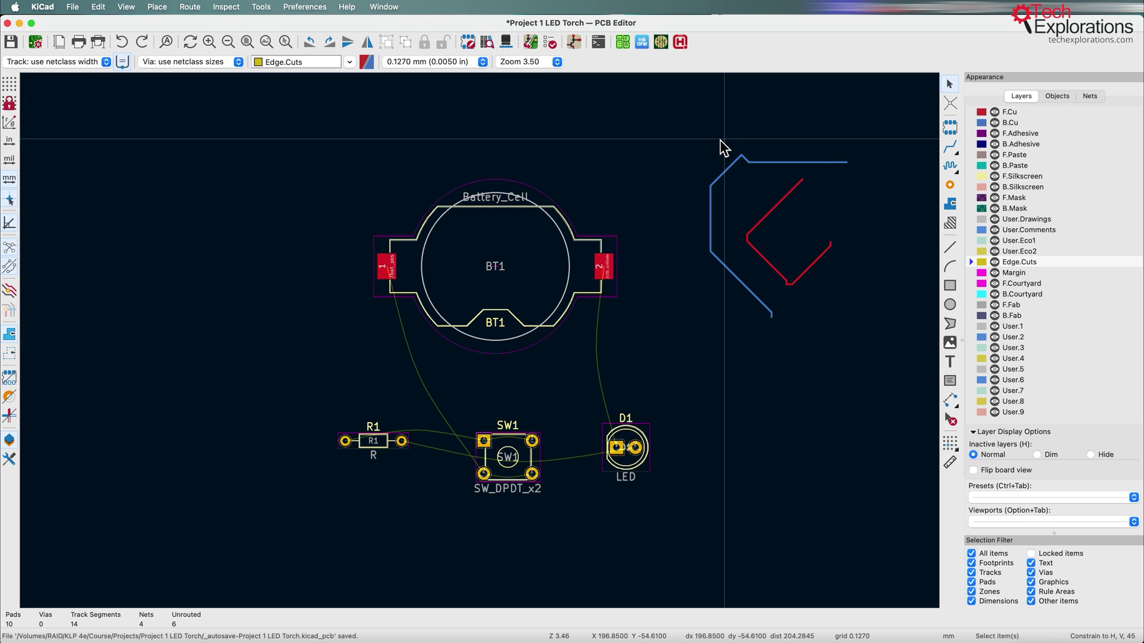
pyautogui.moveTo(682, 131); pyautogui.dragTo(877, 343)
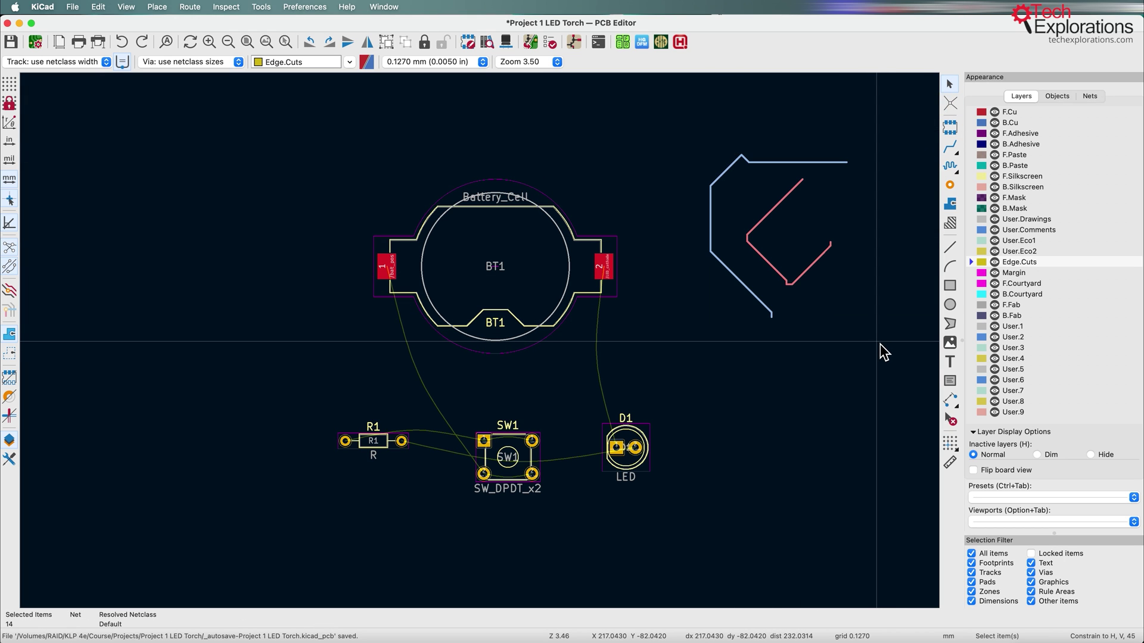
pyautogui.press('Delete')
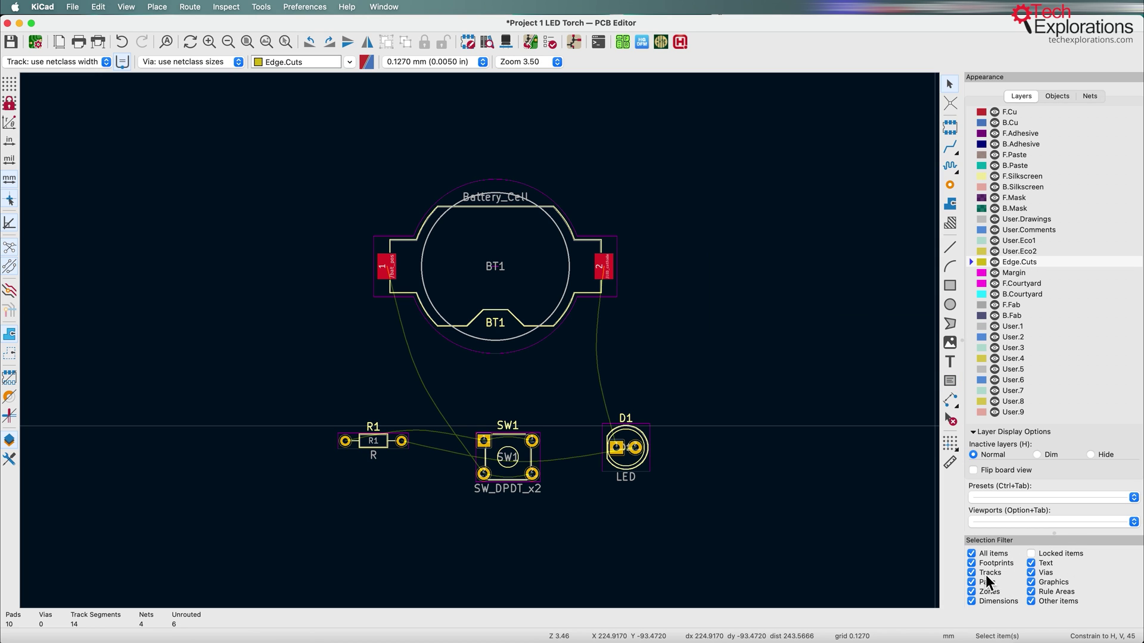
# - Move the R1 footprint higher and shift its reference text above it
pyautogui.click(391, 447)
pyautogui.moveTo(392, 446); pyautogui.dragTo(372, 423)
pyautogui.click(370, 415)
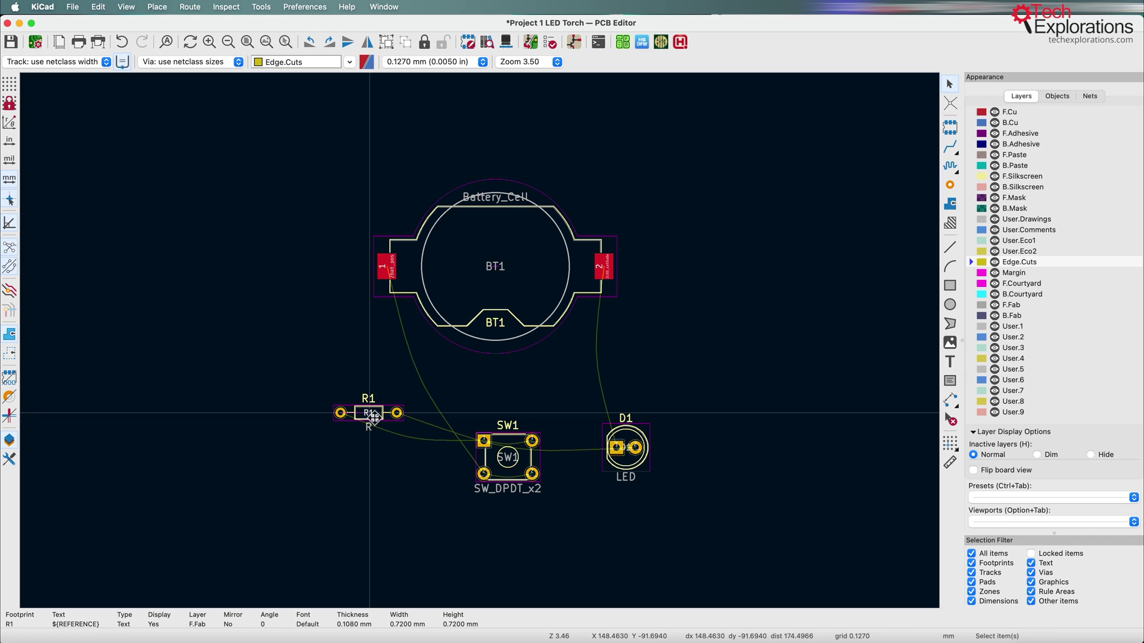
pyautogui.scroll(2, 374, 417)
pyautogui.scroll(1, 483, 343)
pyautogui.moveTo(474, 336)
pyautogui.mouseDown()
pyautogui.moveTo(421, 263)
pyautogui.moveTo(481, 339)
pyautogui.mouseUp()
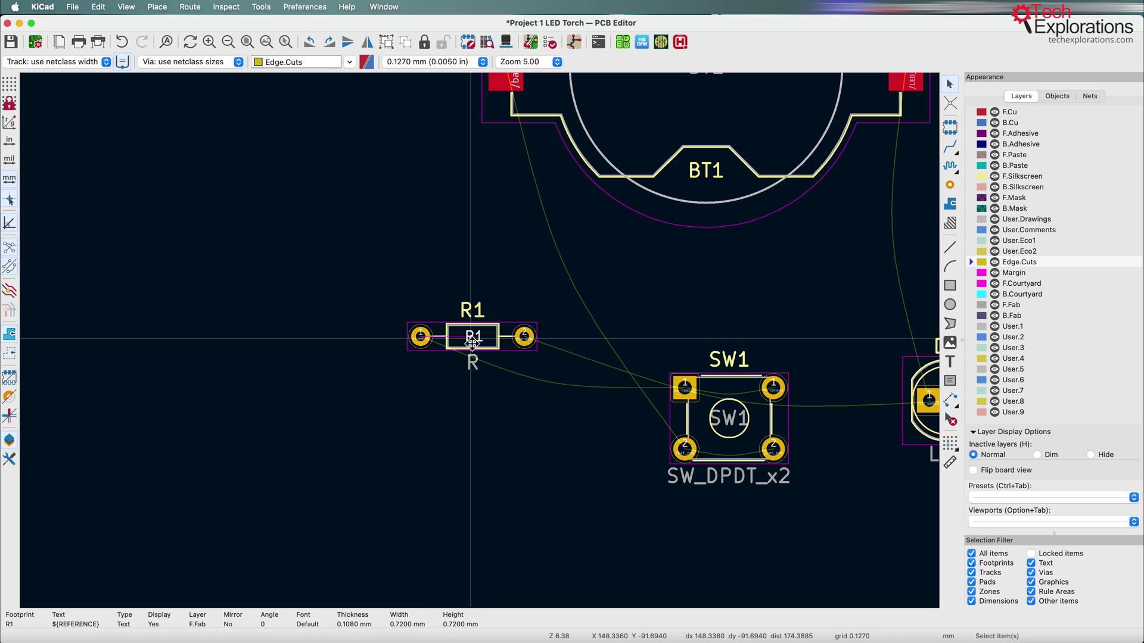
# - Clear the Selection Filter, then move R1 up-left and the SW1 switch further up
pyautogui.click(973, 554)
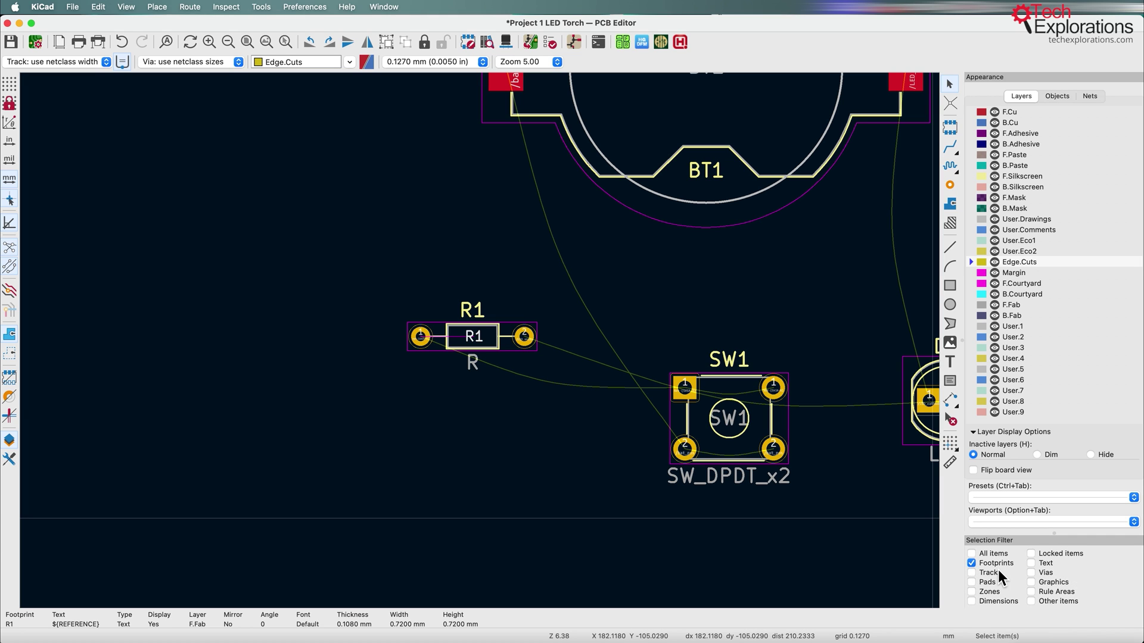
pyautogui.moveTo(448, 330); pyautogui.dragTo(447, 380)
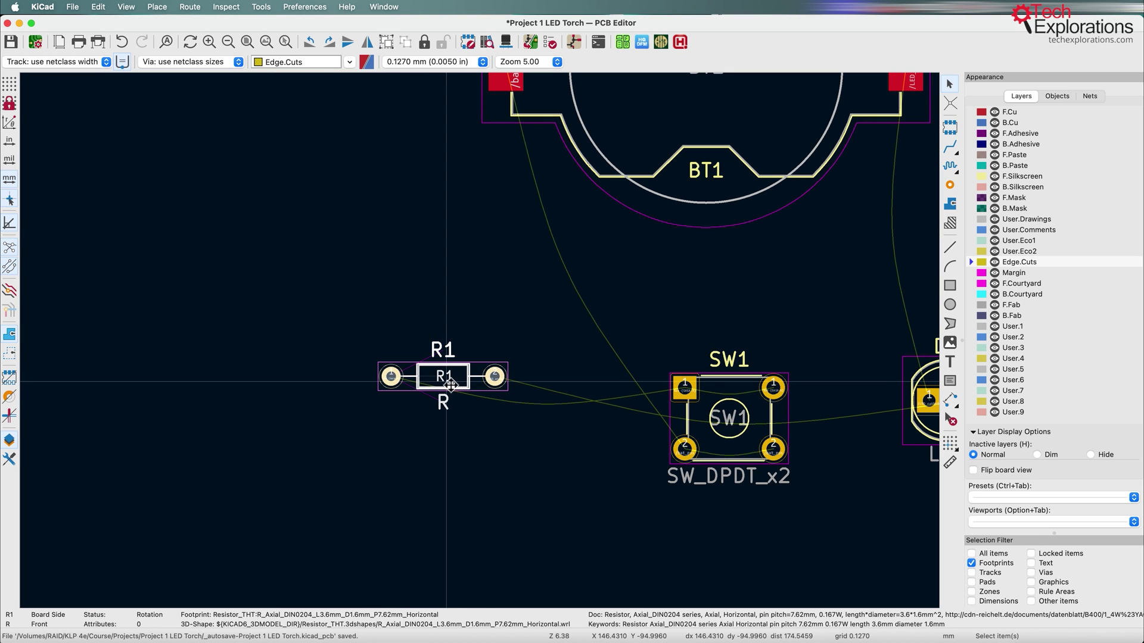
pyautogui.moveTo(451, 385); pyautogui.dragTo(471, 314)
pyautogui.click(740, 451)
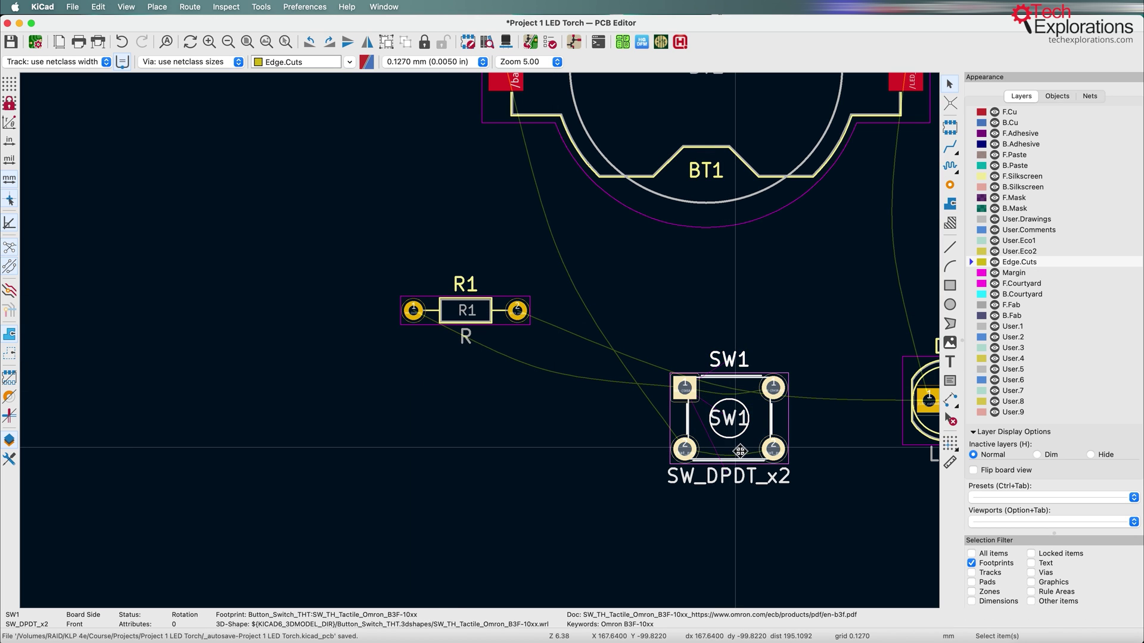
pyautogui.moveTo(739, 451); pyautogui.dragTo(718, 386)
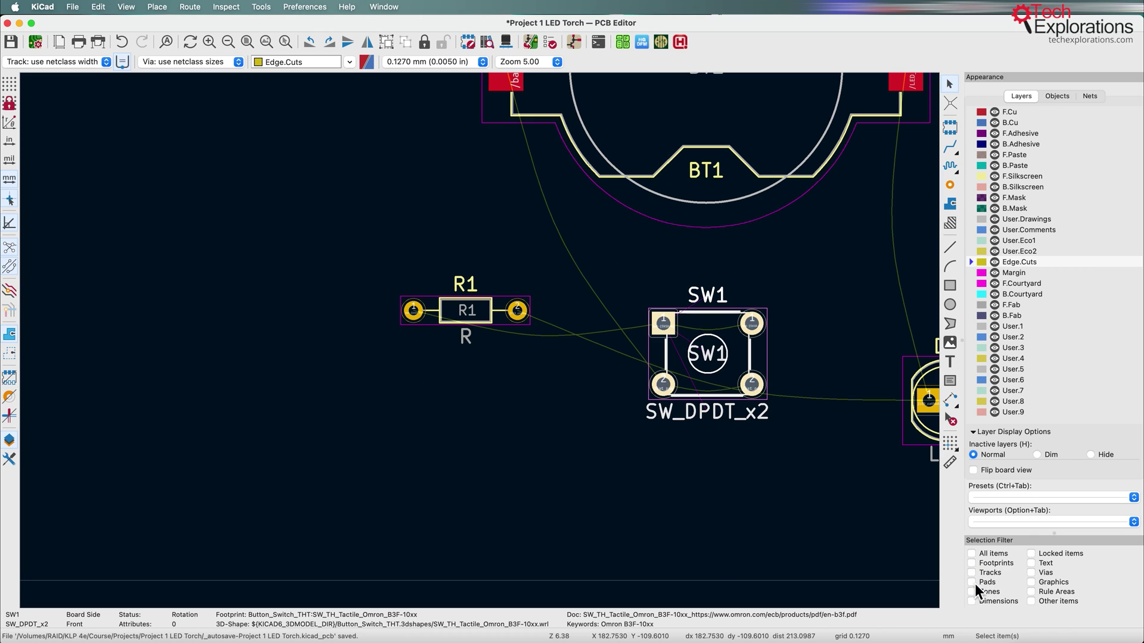
# - Restrict selection to Text only, reposition the R1 labels, then undo those label moves
pyautogui.click(1031, 564)
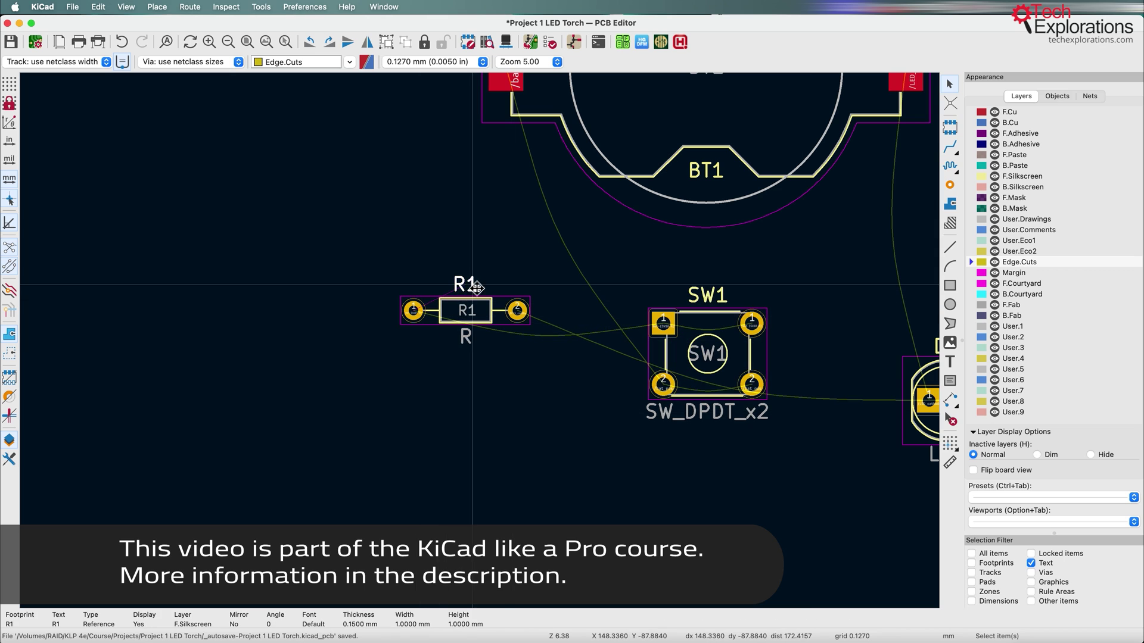
pyautogui.moveTo(464, 283)
pyautogui.mouseDown()
pyautogui.moveTo(398, 254)
pyautogui.moveTo(451, 264)
pyautogui.mouseUp()
pyautogui.moveTo(467, 335); pyautogui.dragTo(487, 272)
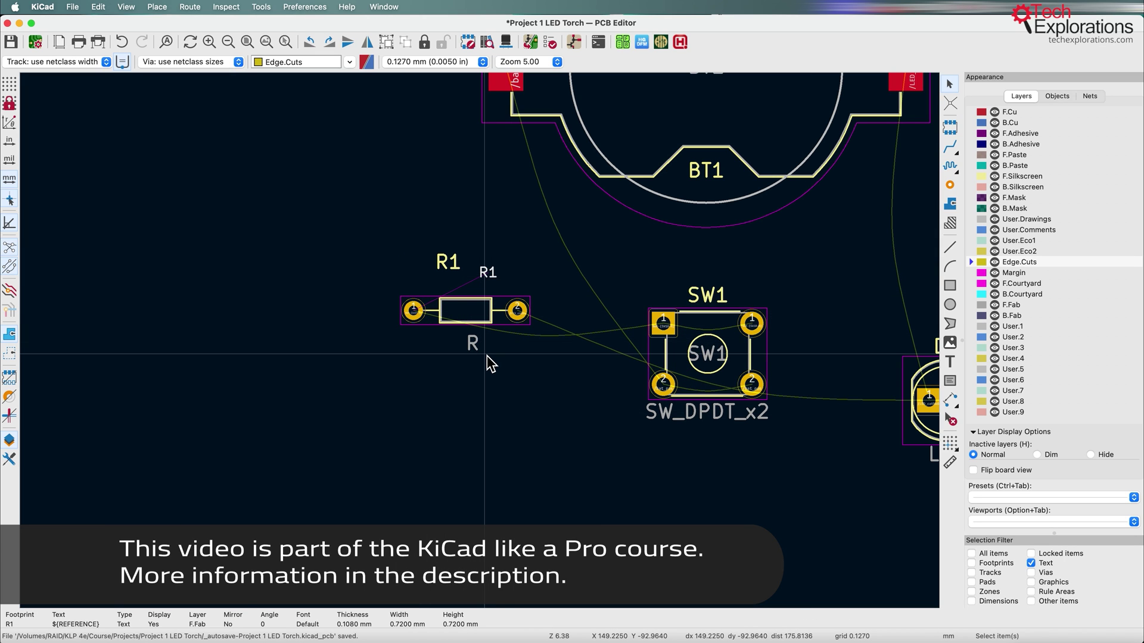
pyautogui.press('super+z')
pyautogui.press('super+z')
pyautogui.press('super+z')
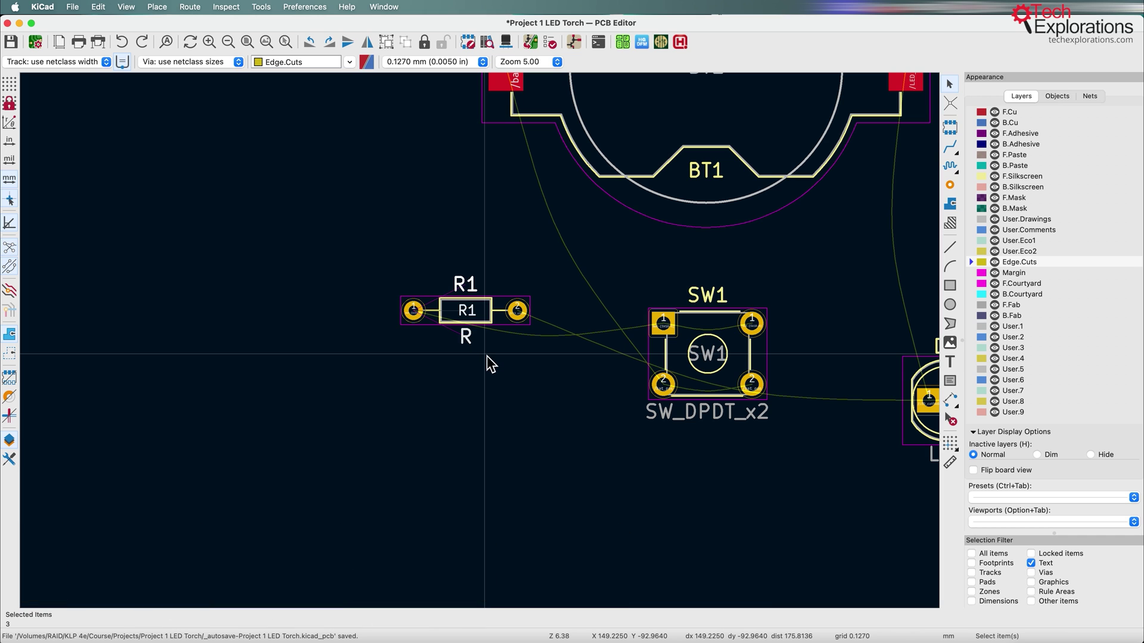
pyautogui.click(639, 263)
pyautogui.moveTo(638, 262); pyautogui.dragTo(432, 410, button='middle')
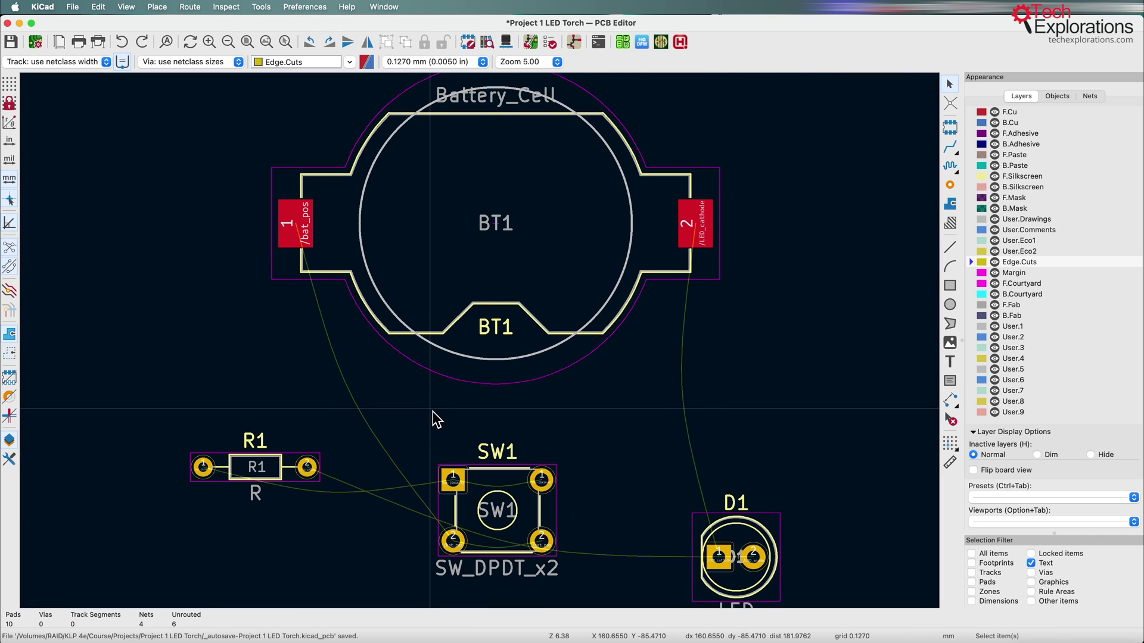
# - Dim and restore the Pads opacity, then toggle front footprint visibility in the Objects list
pyautogui.click(1058, 97)
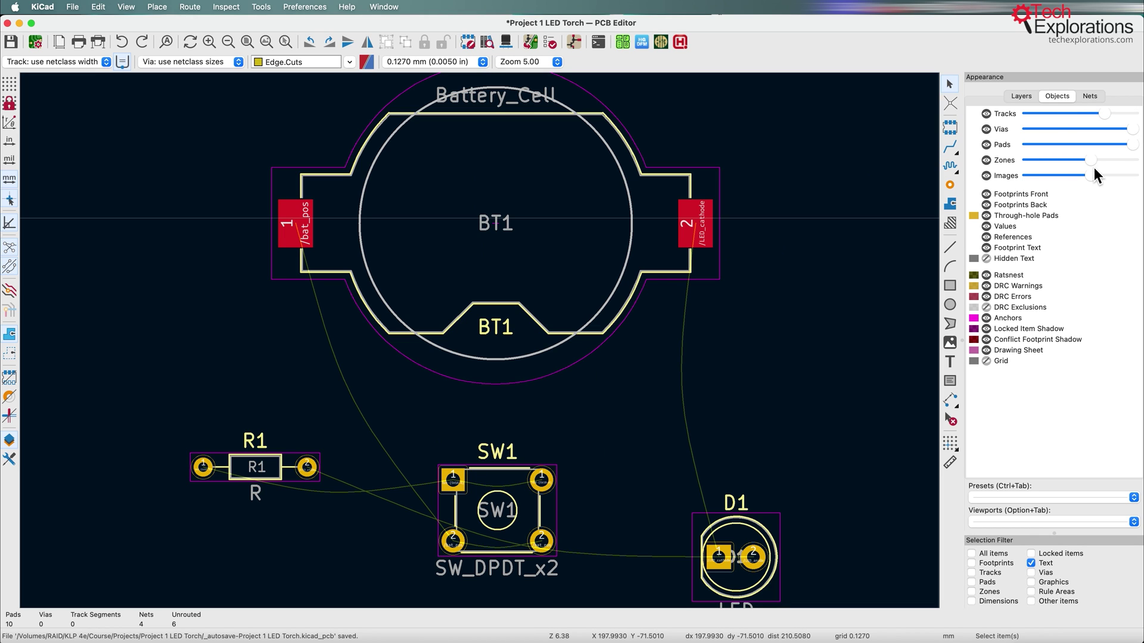
pyautogui.moveTo(1131, 144); pyautogui.dragTo(1095, 146)
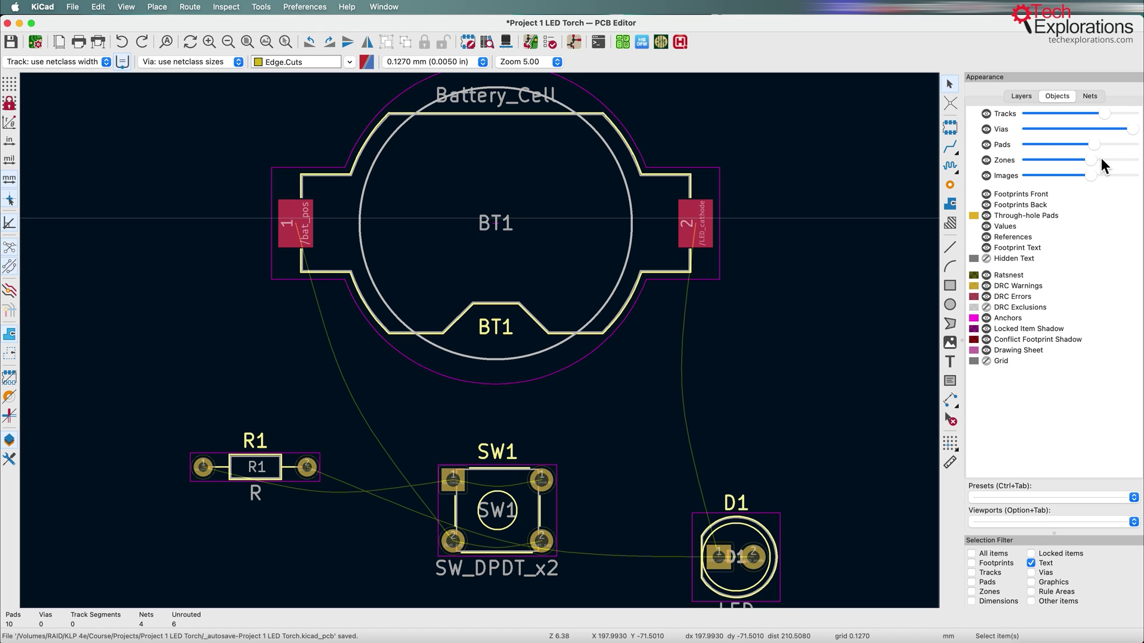
pyautogui.click(990, 196)
pyautogui.click(989, 197)
pyautogui.click(990, 196)
pyautogui.click(990, 196)
# - Toggle front/back footprint and value visibility, then list the nets /LED_anode, /LED_cathode, /bat_pos, Net-(SW1A-A)
pyautogui.click(987, 205)
pyautogui.click(988, 197)
pyautogui.click(988, 196)
pyautogui.click(987, 229)
pyautogui.click(988, 229)
pyautogui.click(988, 229)
pyautogui.click(987, 229)
pyautogui.click(1085, 97)
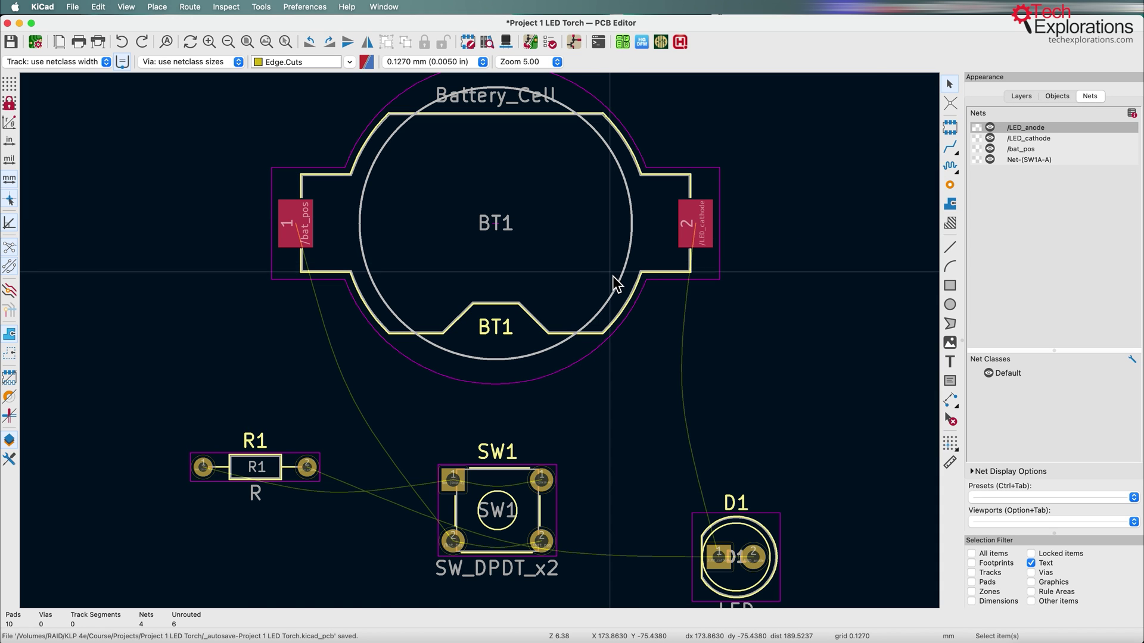
# - Zoom out and centre the board, then bring up Page Settings for the A4 landscape sheet
pyautogui.scroll(-1, 613, 277)
pyautogui.scroll(-2, 481, 342)
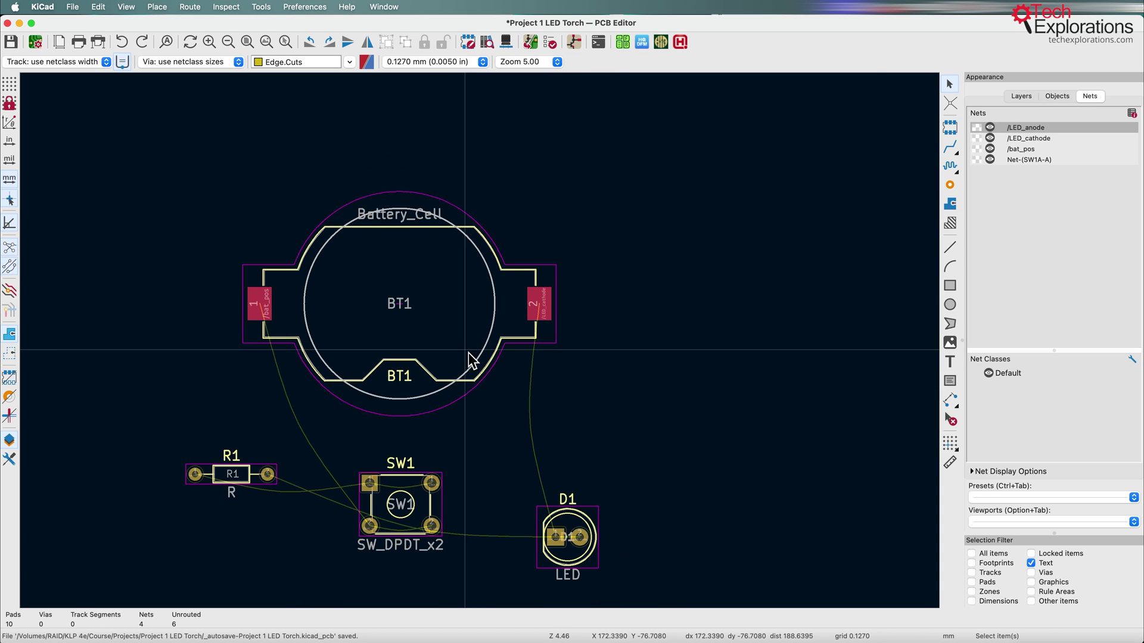
pyautogui.moveTo(468, 352); pyautogui.dragTo(567, 302, button='middle')
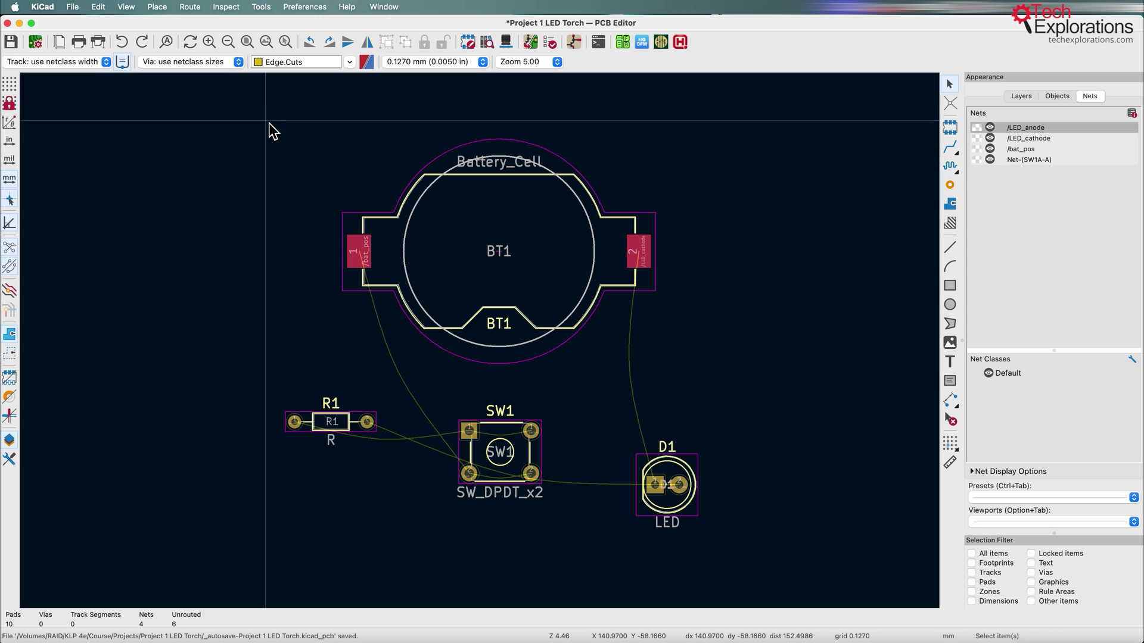
pyautogui.moveTo(269, 122); pyautogui.dragTo(750, 536)
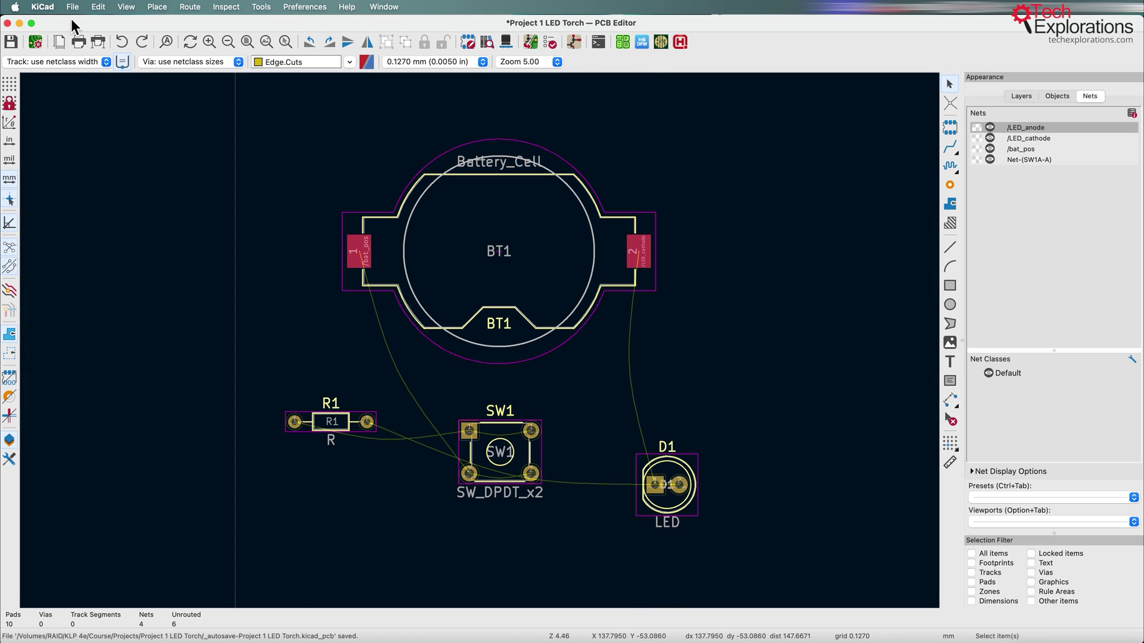
pyautogui.click(59, 41)
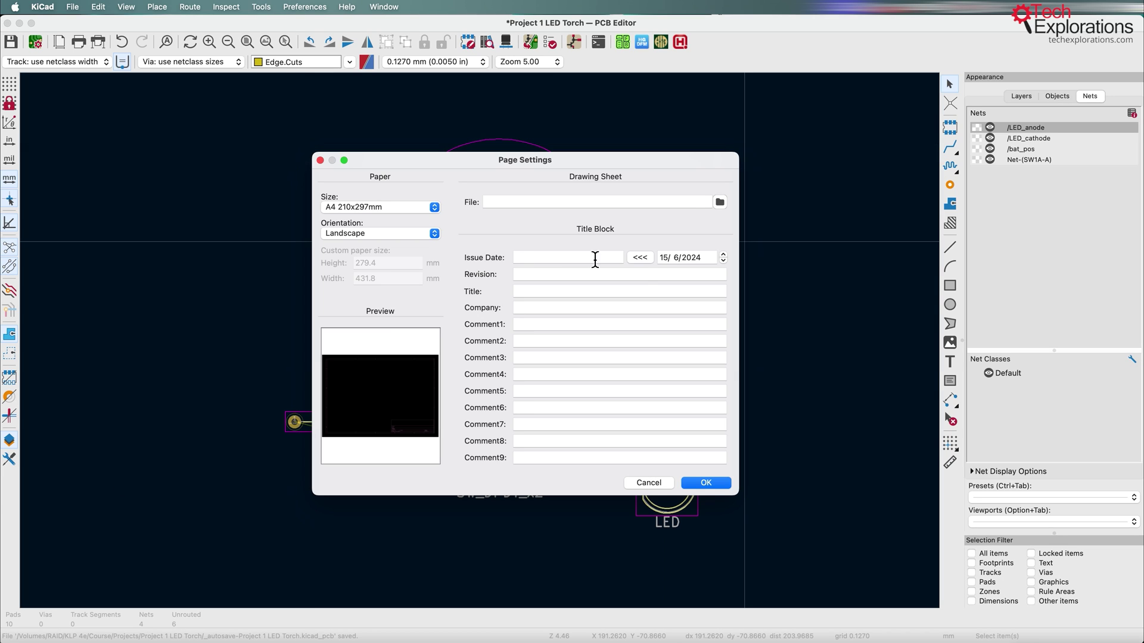
# - Enter date 2024-06-15, revision 1, title LED Torch, company Tech Explorations and the author's name; view the title block
pyautogui.click(640, 260)
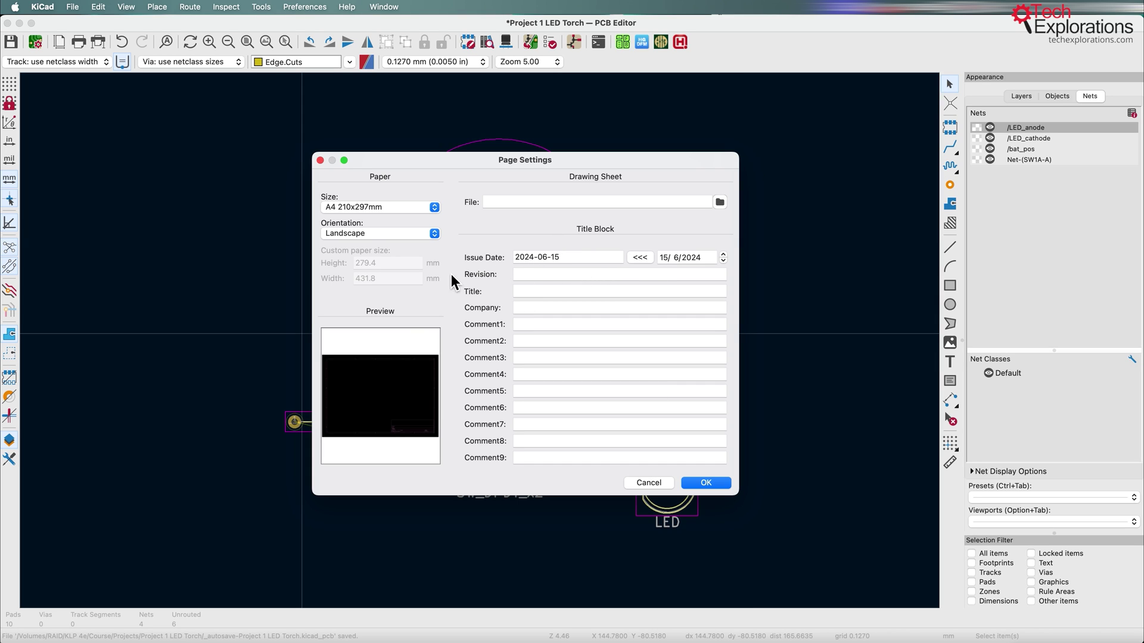
pyautogui.click(539, 275)
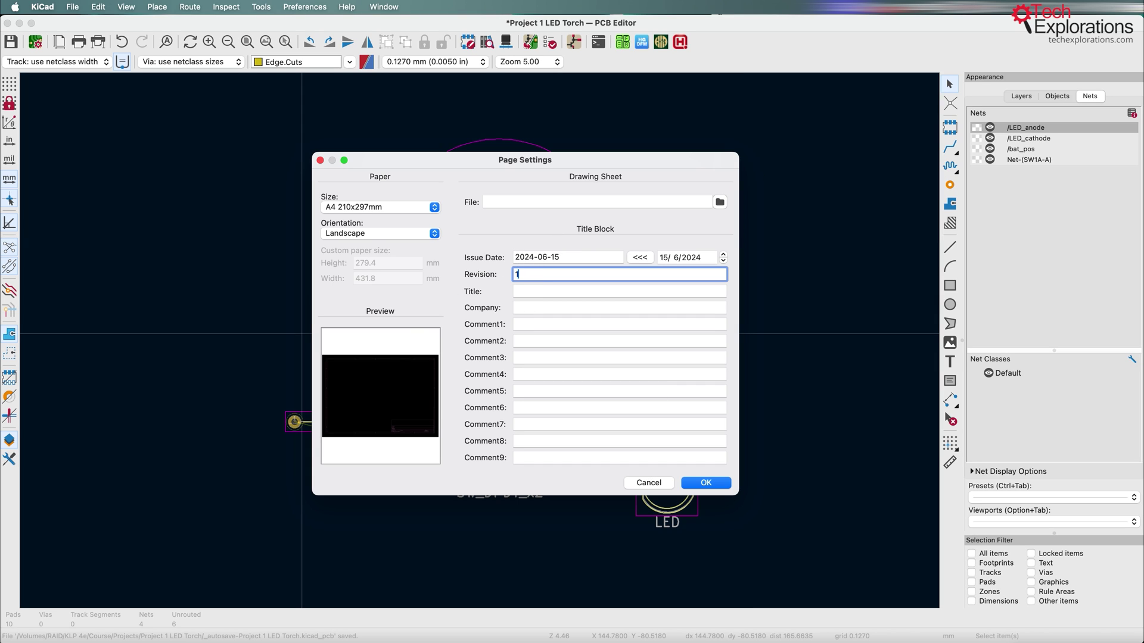
pyautogui.press('Tab')
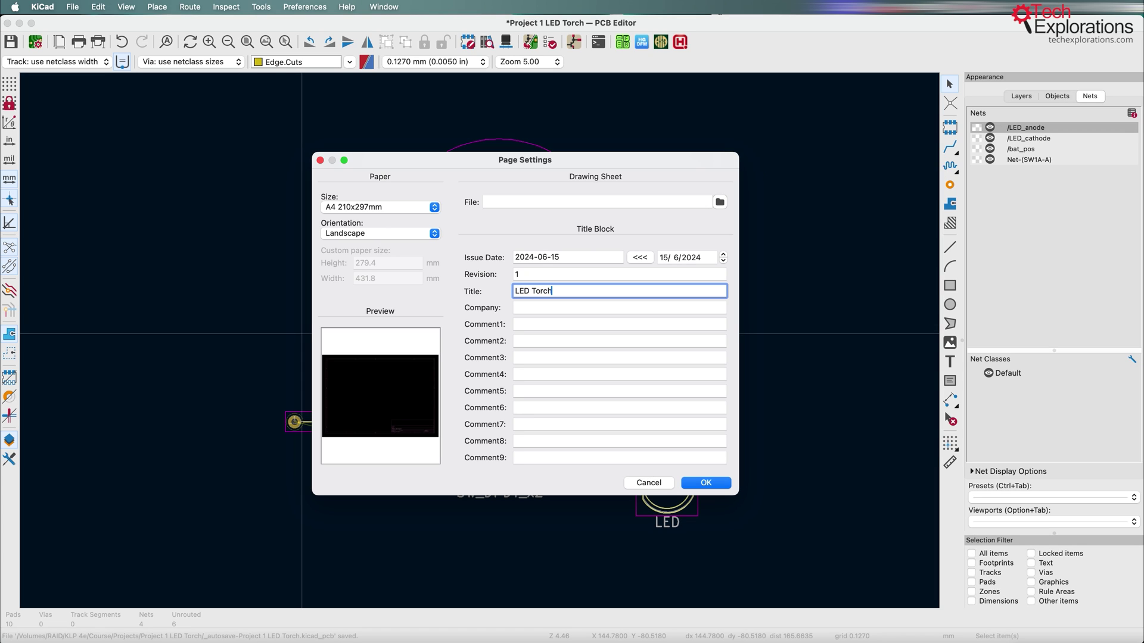
pyautogui.press('Tab')
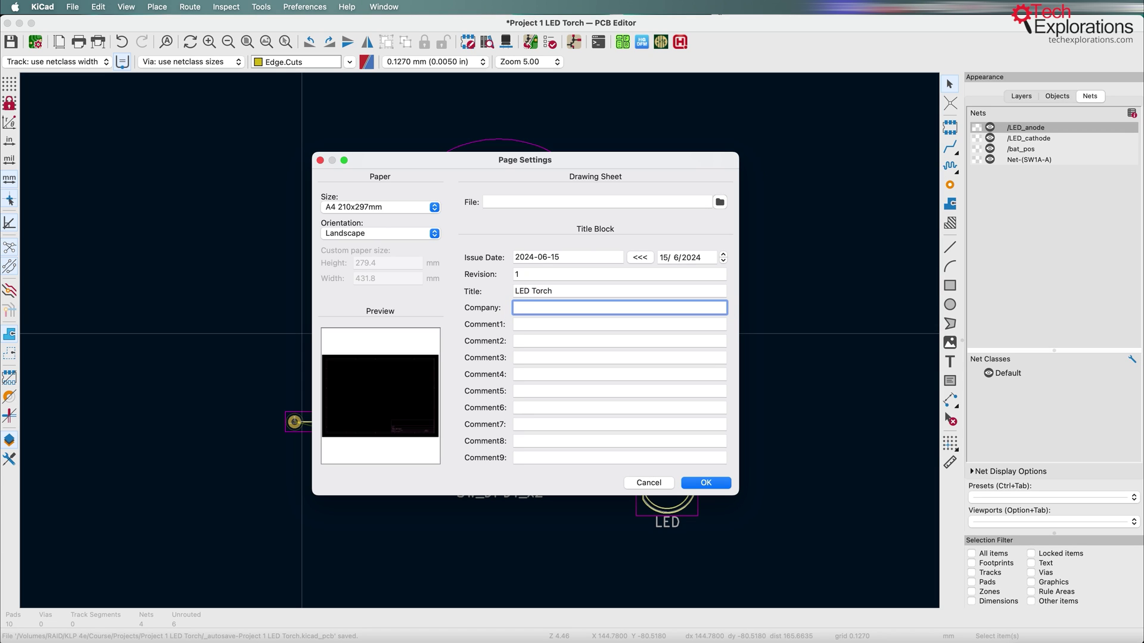
pyautogui.write('Tech Explorations')
pyautogui.press('Tab')
pyautogui.write('Peter Da')
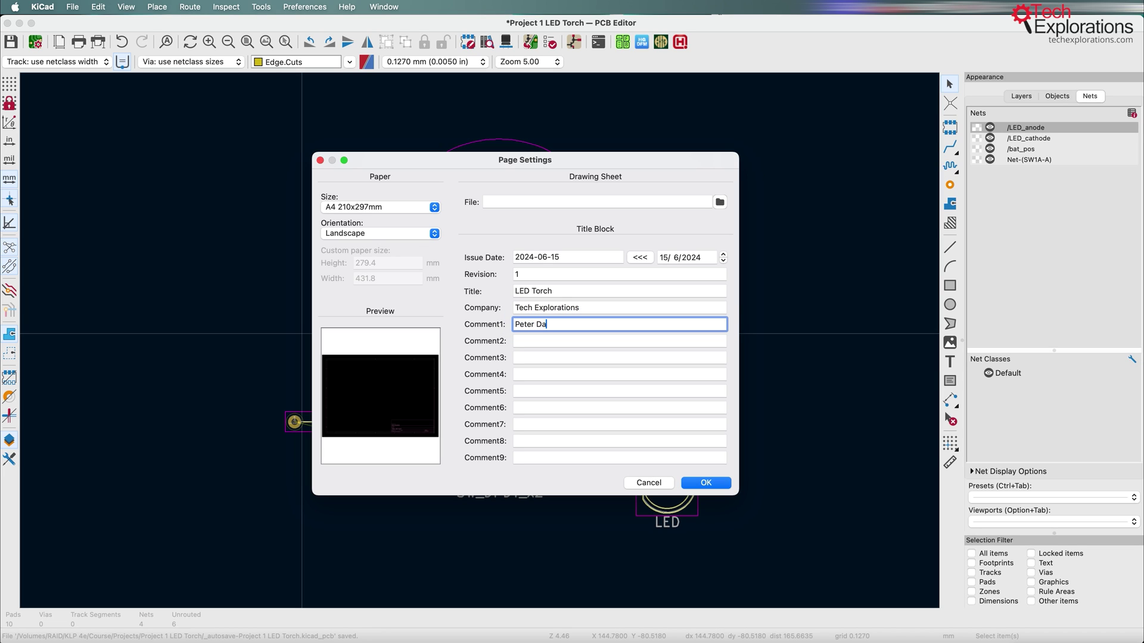
pyautogui.write('lmaris')
pyautogui.click(706, 483)
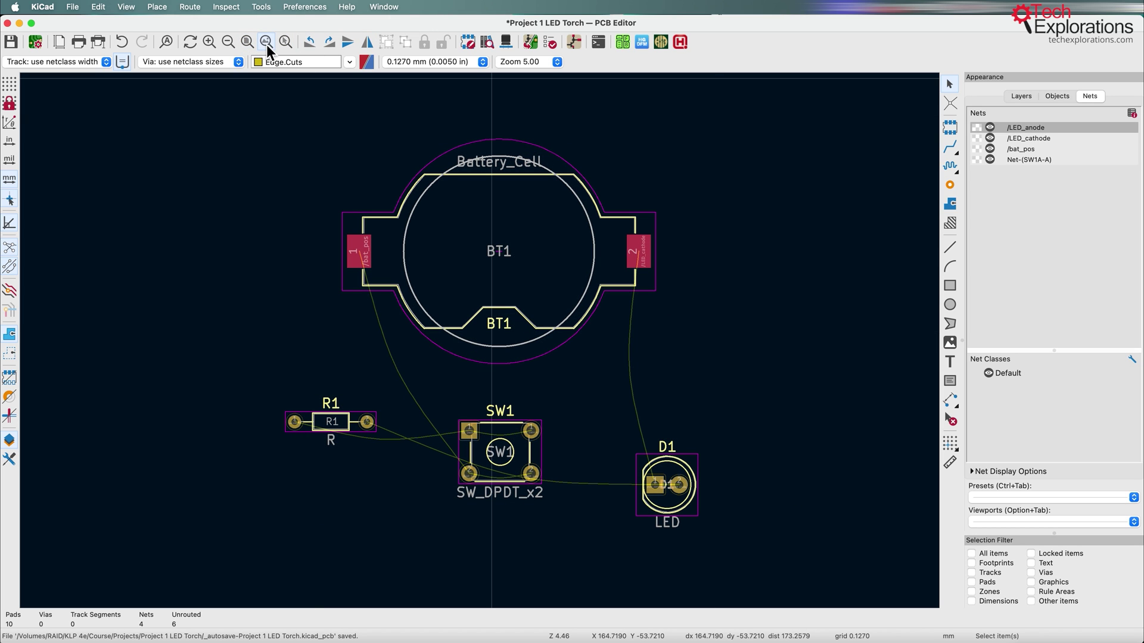
pyautogui.click(248, 44)
pyautogui.scroll(4, 481, 342)
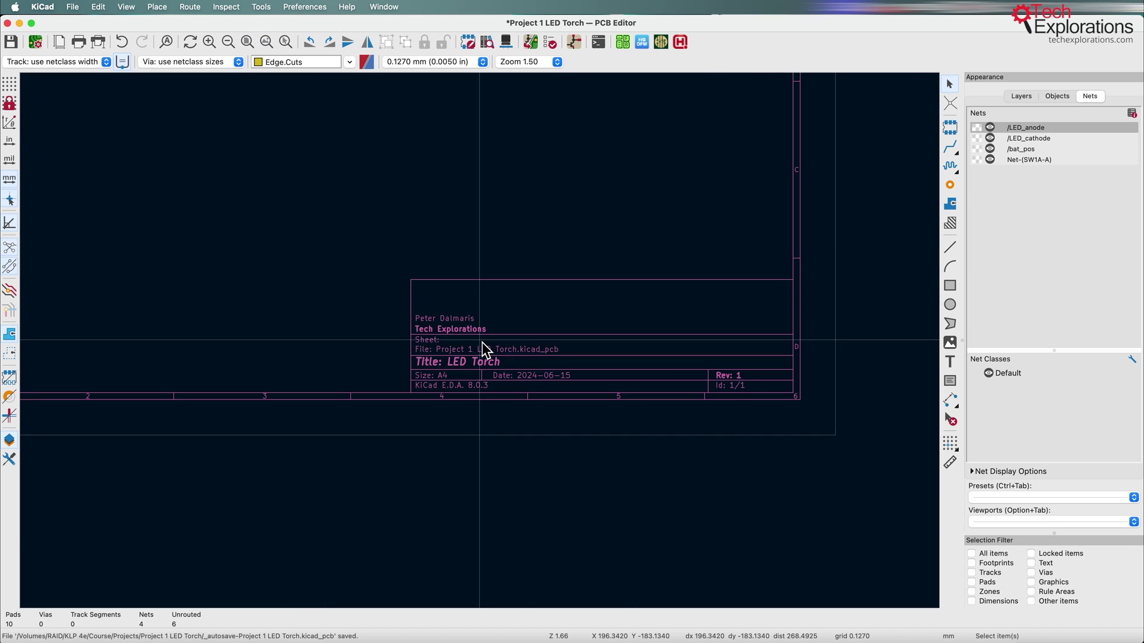
pyautogui.scroll(3, 481, 342)
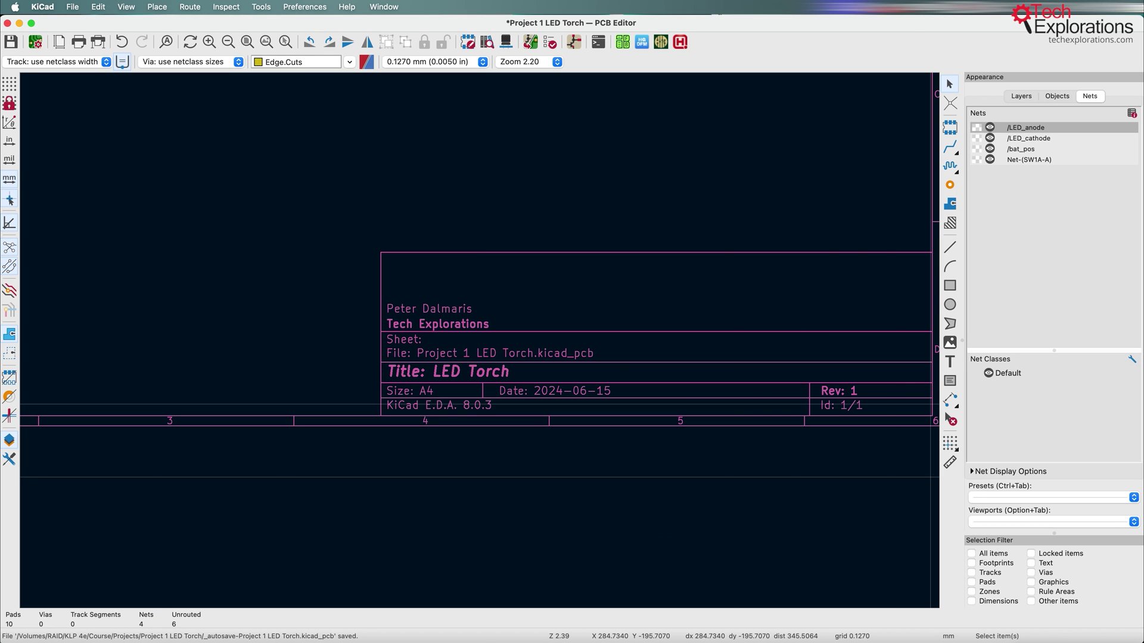
# - In the Preview workflow slide, move the marker from Setup onto the Outline and constraints step
pyautogui.press('super+Tab')
pyautogui.click(663, 265)
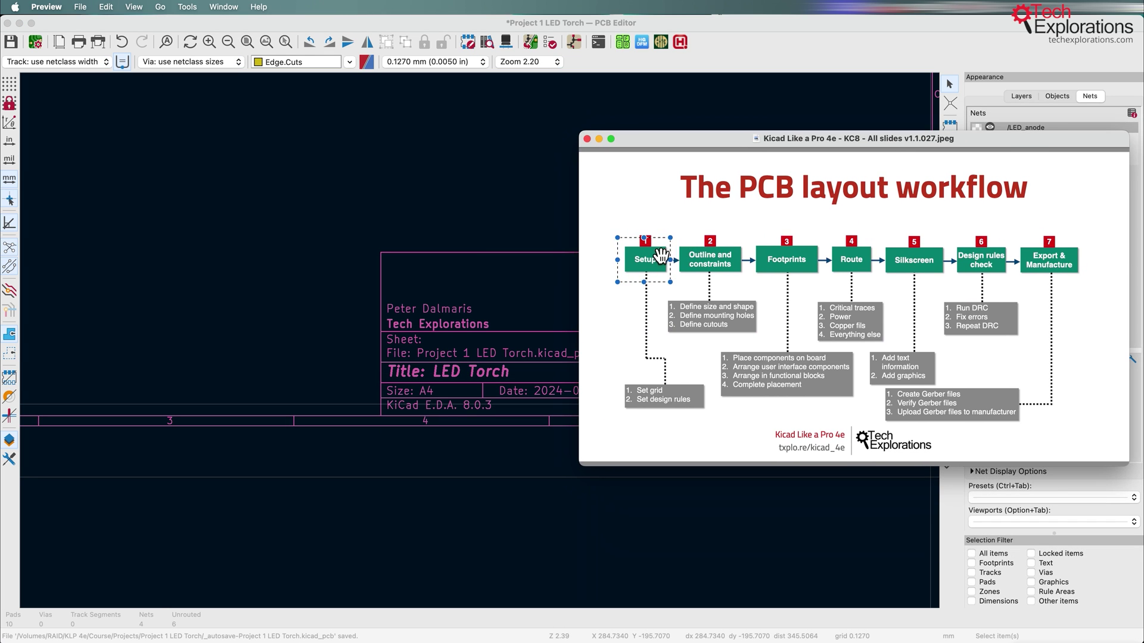
pyautogui.moveTo(662, 265); pyautogui.dragTo(741, 263)
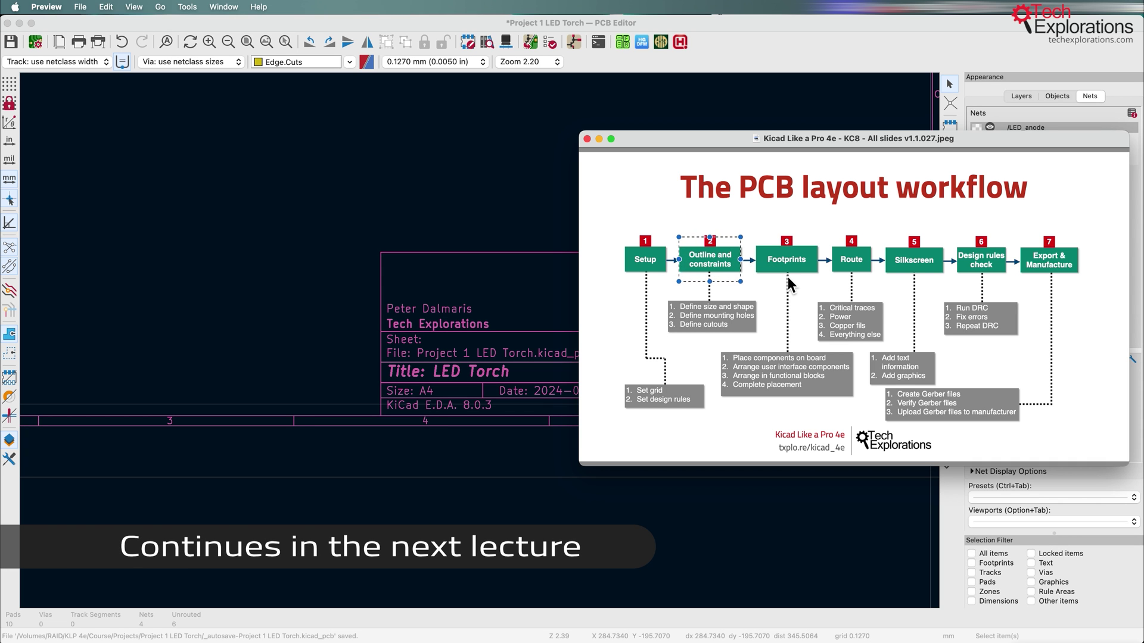